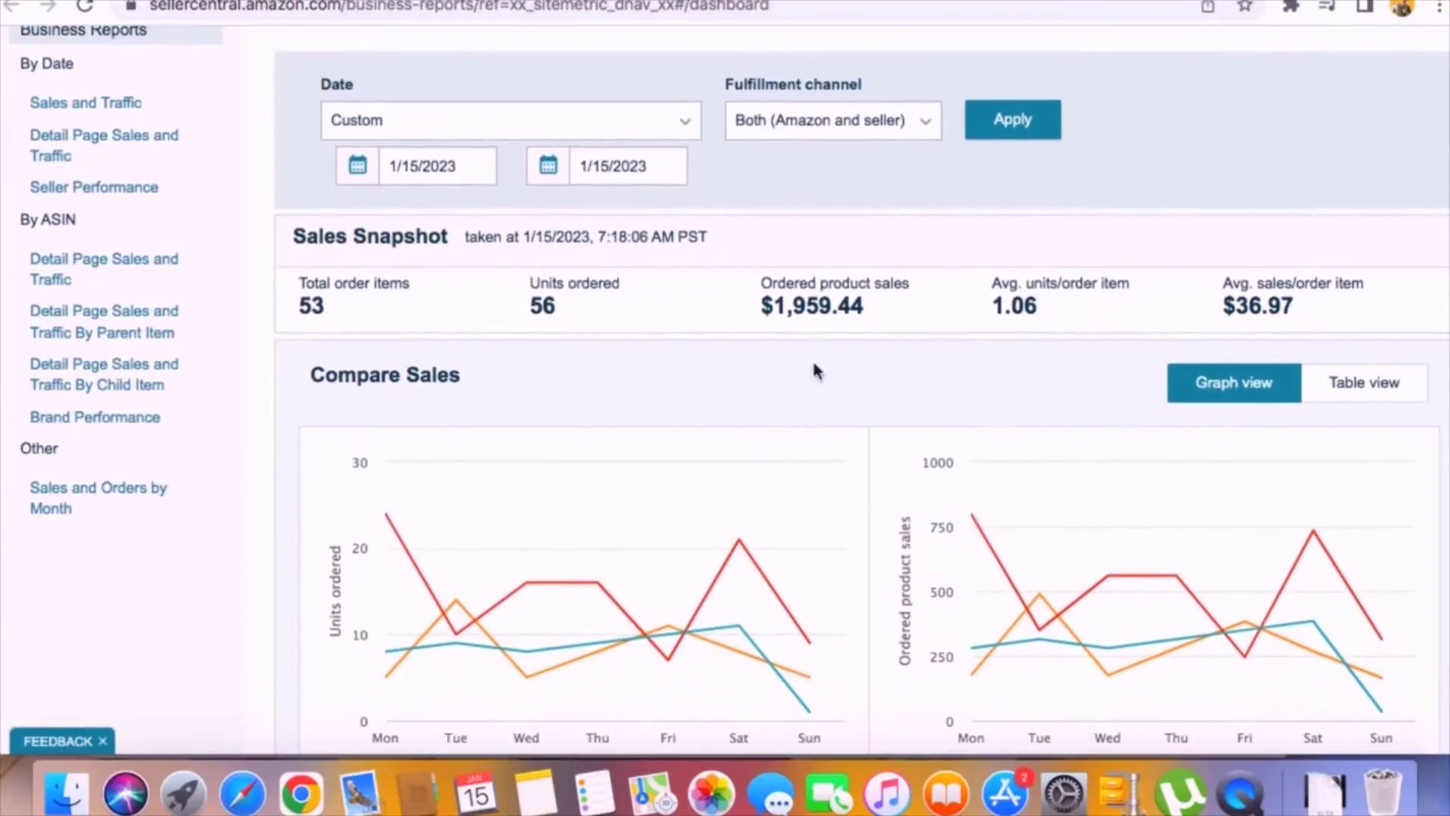
- Set the sales report start date to January 1, 2022 in the calendar
double_click(818, 305)
click(474, 168)
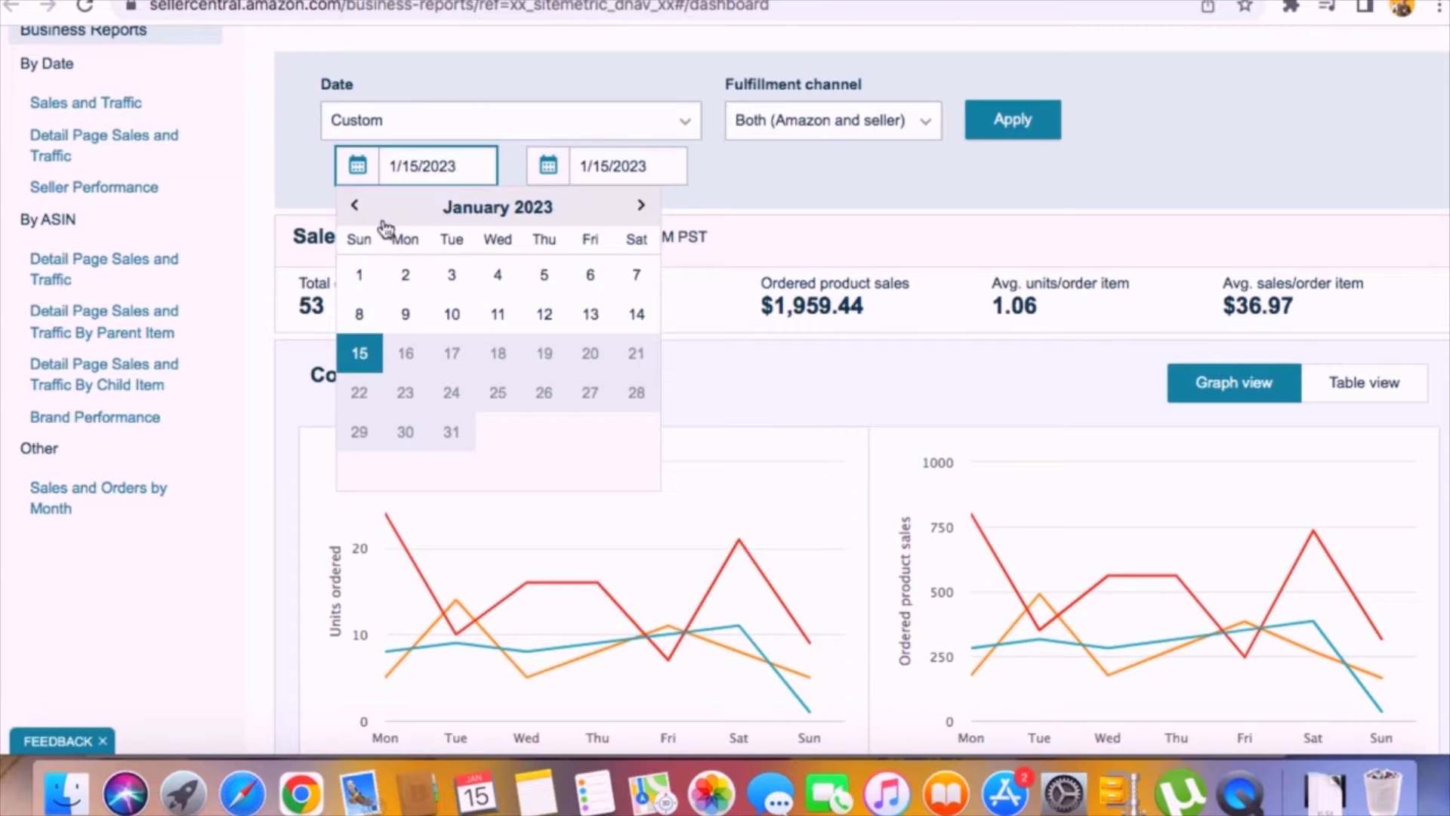
click(355, 205)
double_click(354, 204)
double_click(354, 204)
double_click(354, 204)
double_click(355, 204)
double_click(354, 205)
click(354, 204)
click(637, 274)
- Apply the 1/1/2022–1/15/2023 range and review the $149,238.45 sales and $17,863.22 ad spend totals
click(994, 139)
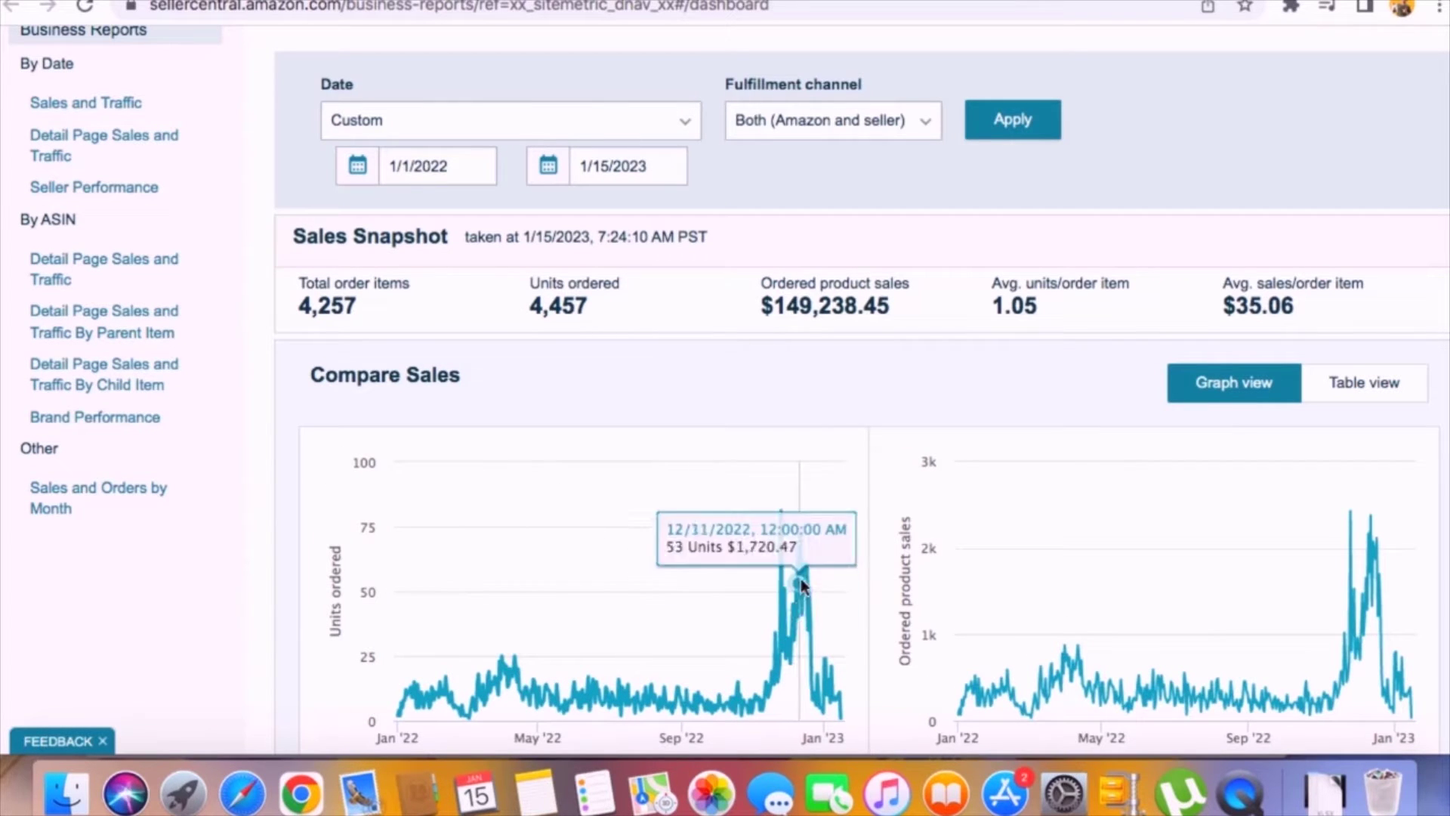
double_click(840, 318)
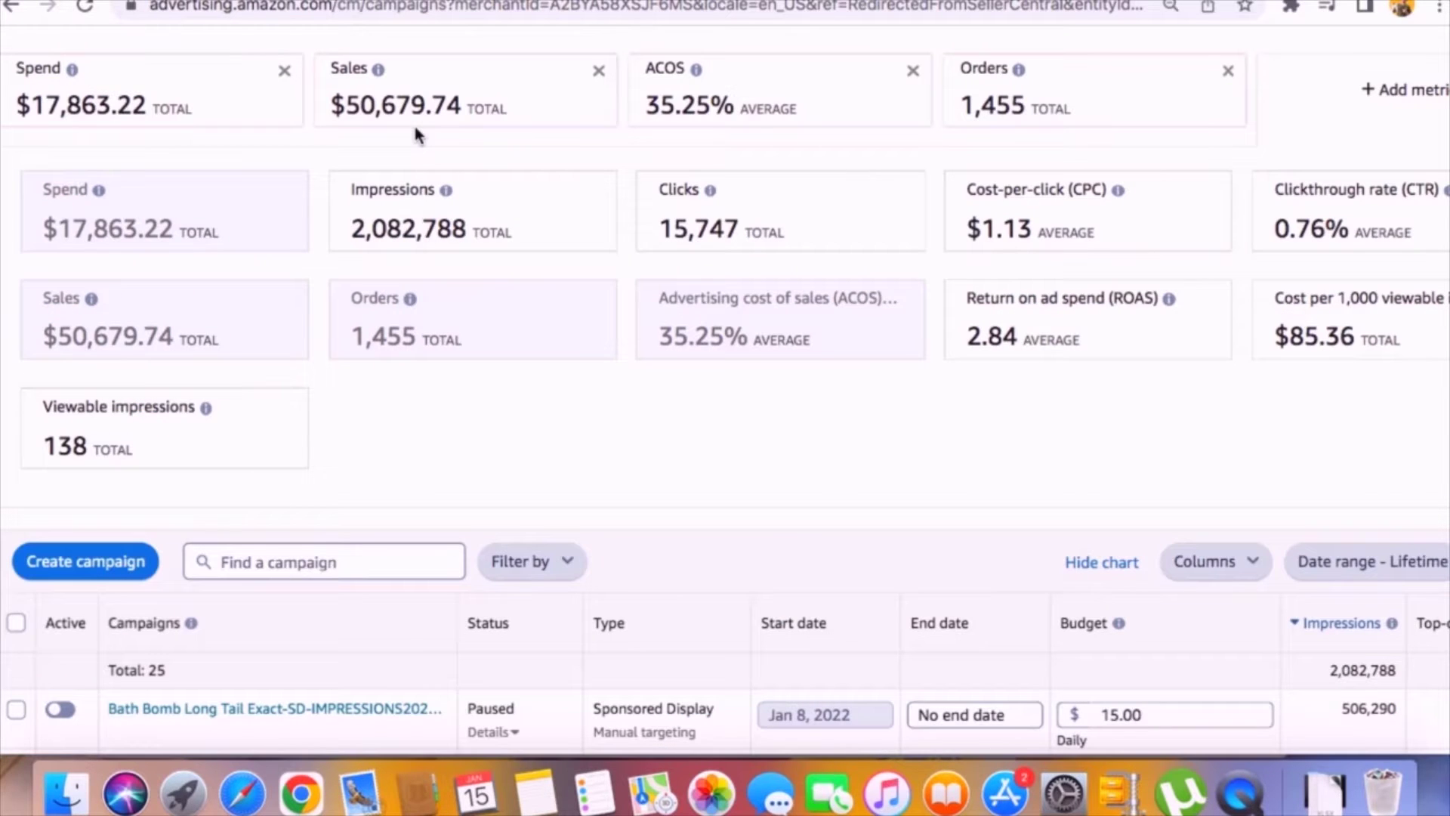
triple_click(104, 102)
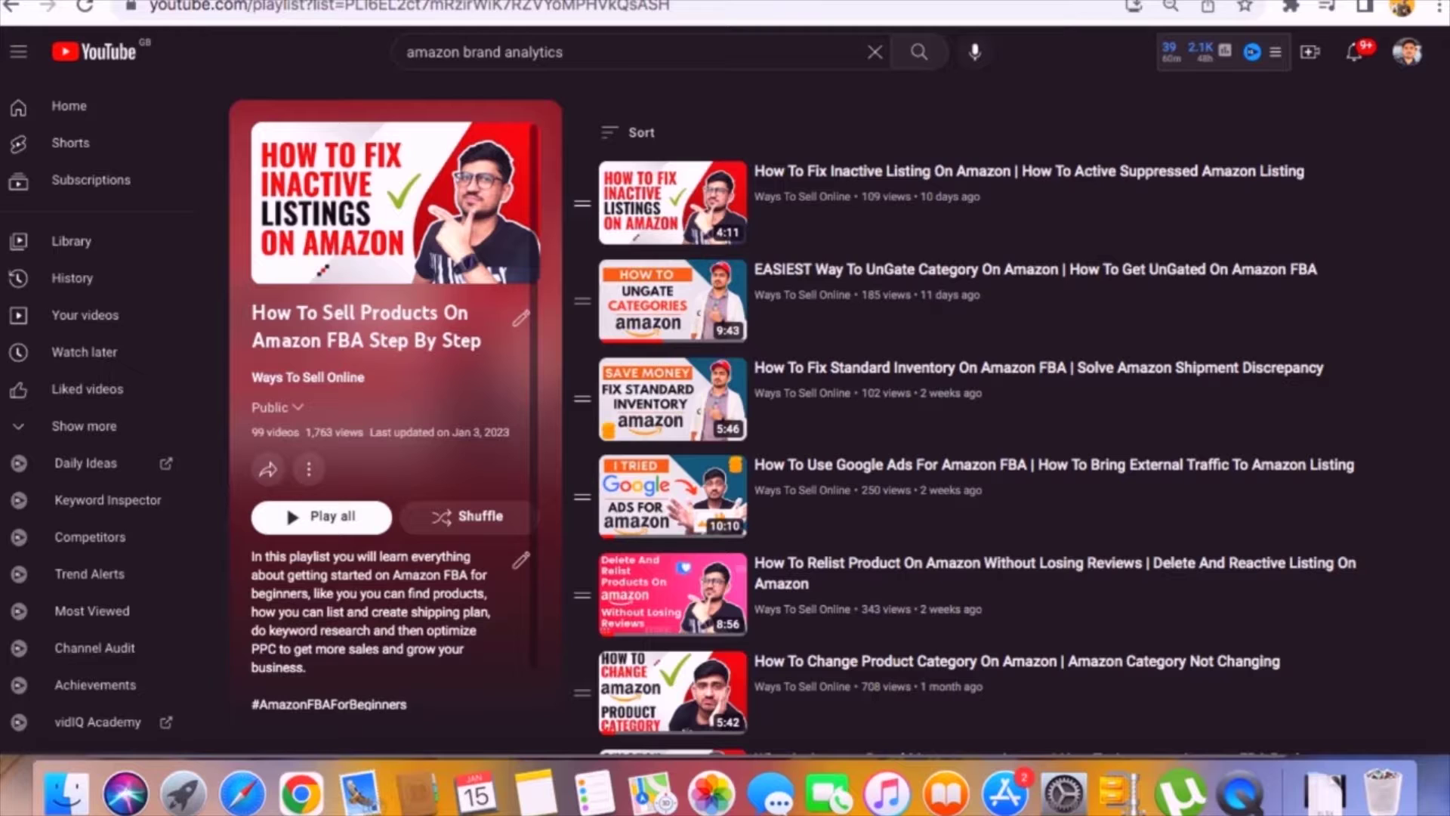
scroll(1049, 327, down, 3)
scroll(1050, 329, up, 3)
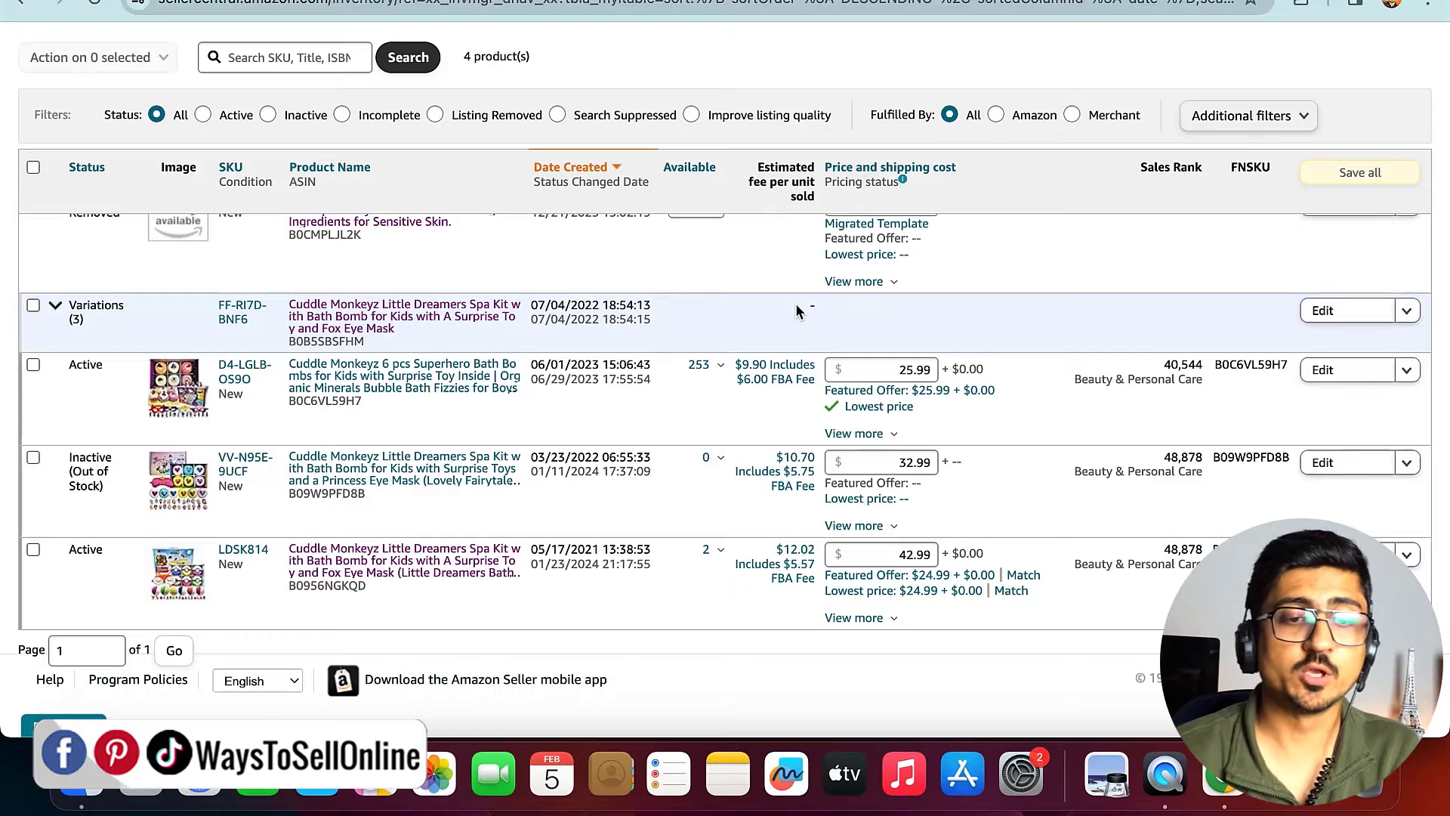
- Open the Amazon product page for the Variations (3) parent, the Little Dreamers Spa Kit
scroll(338, 425, up, 5)
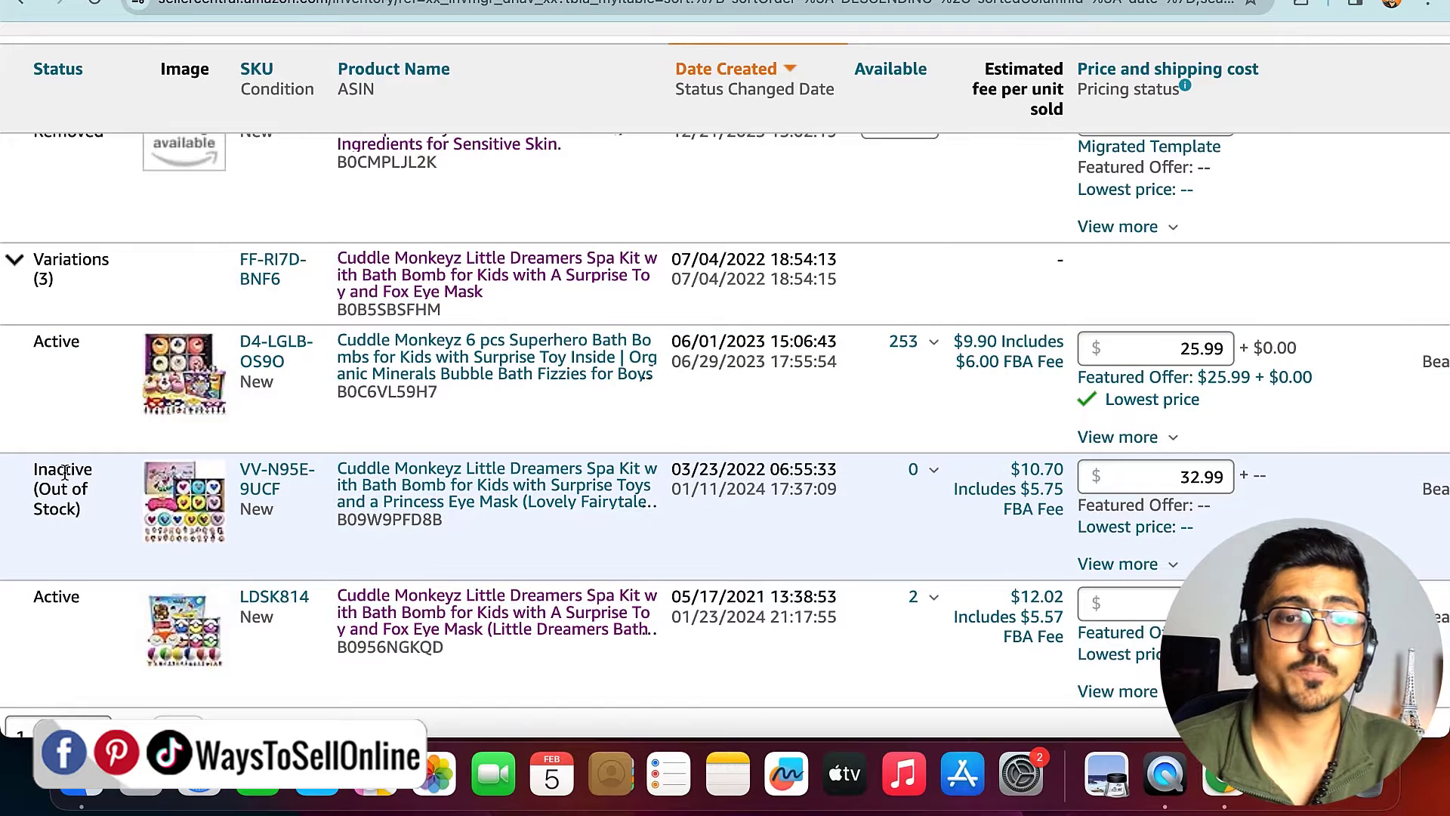
click(391, 280)
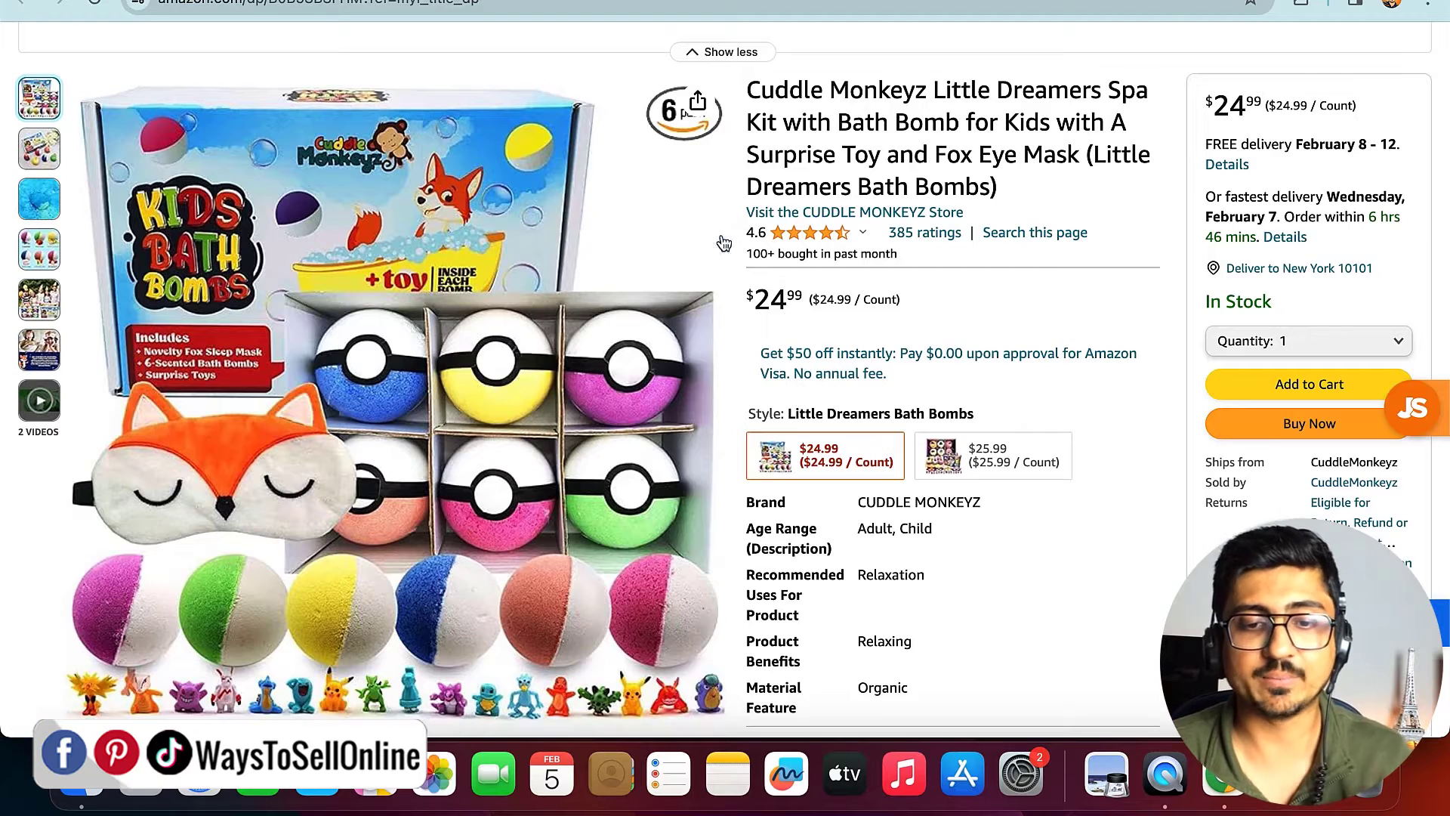
scroll(1182, 456, down, 6)
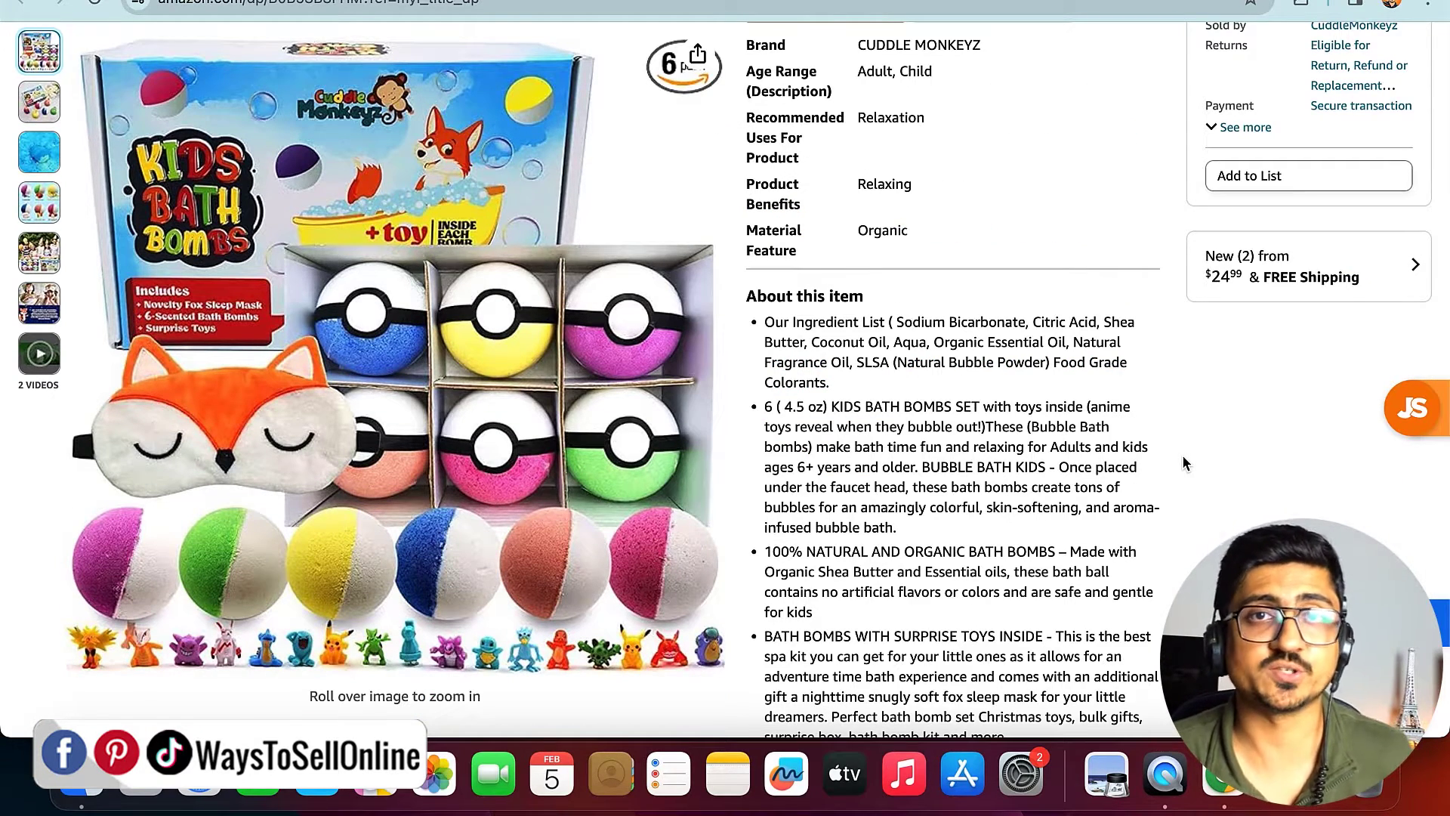
scroll(1183, 458, up, 6)
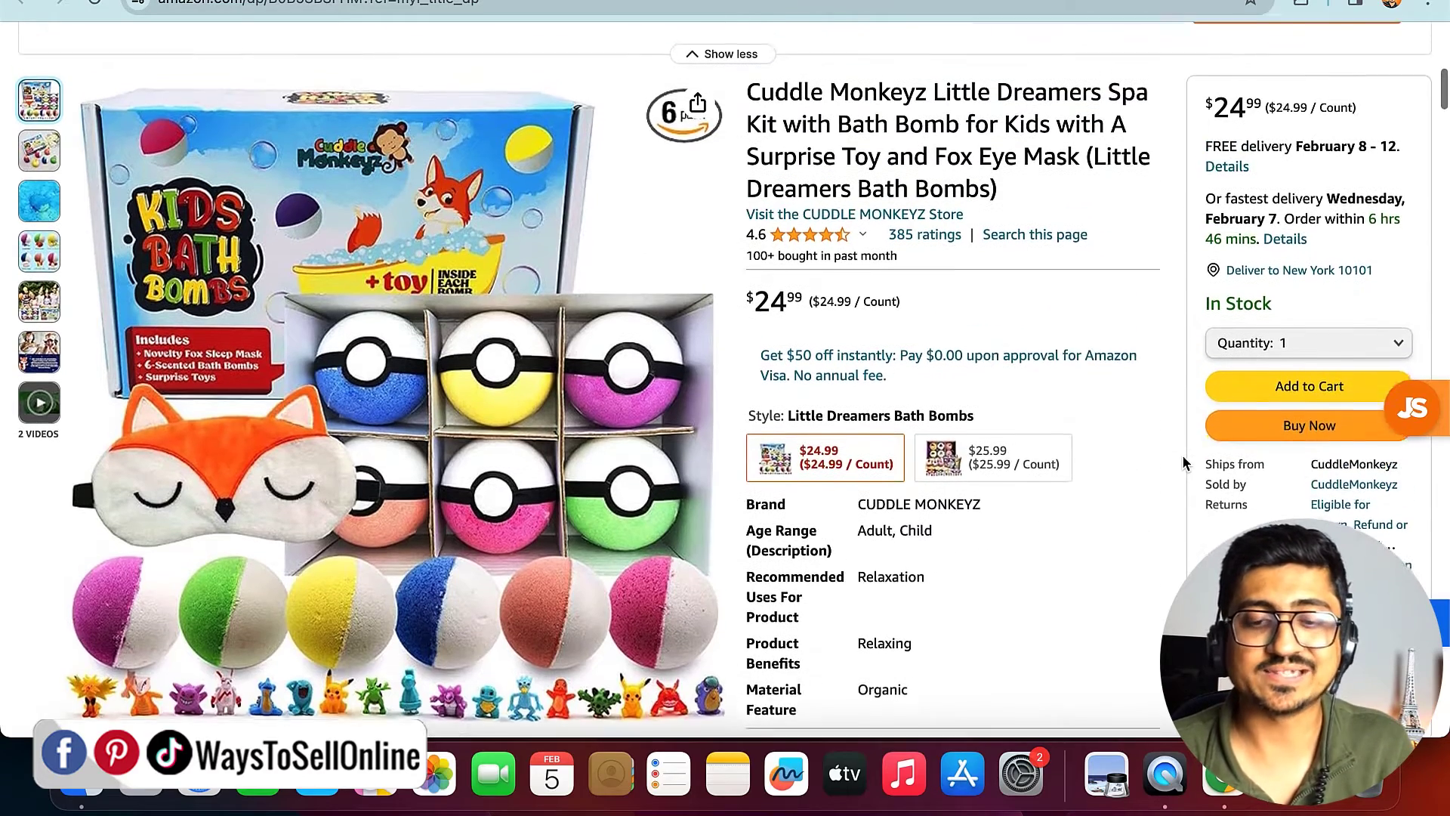
scroll(1184, 462, up, 1)
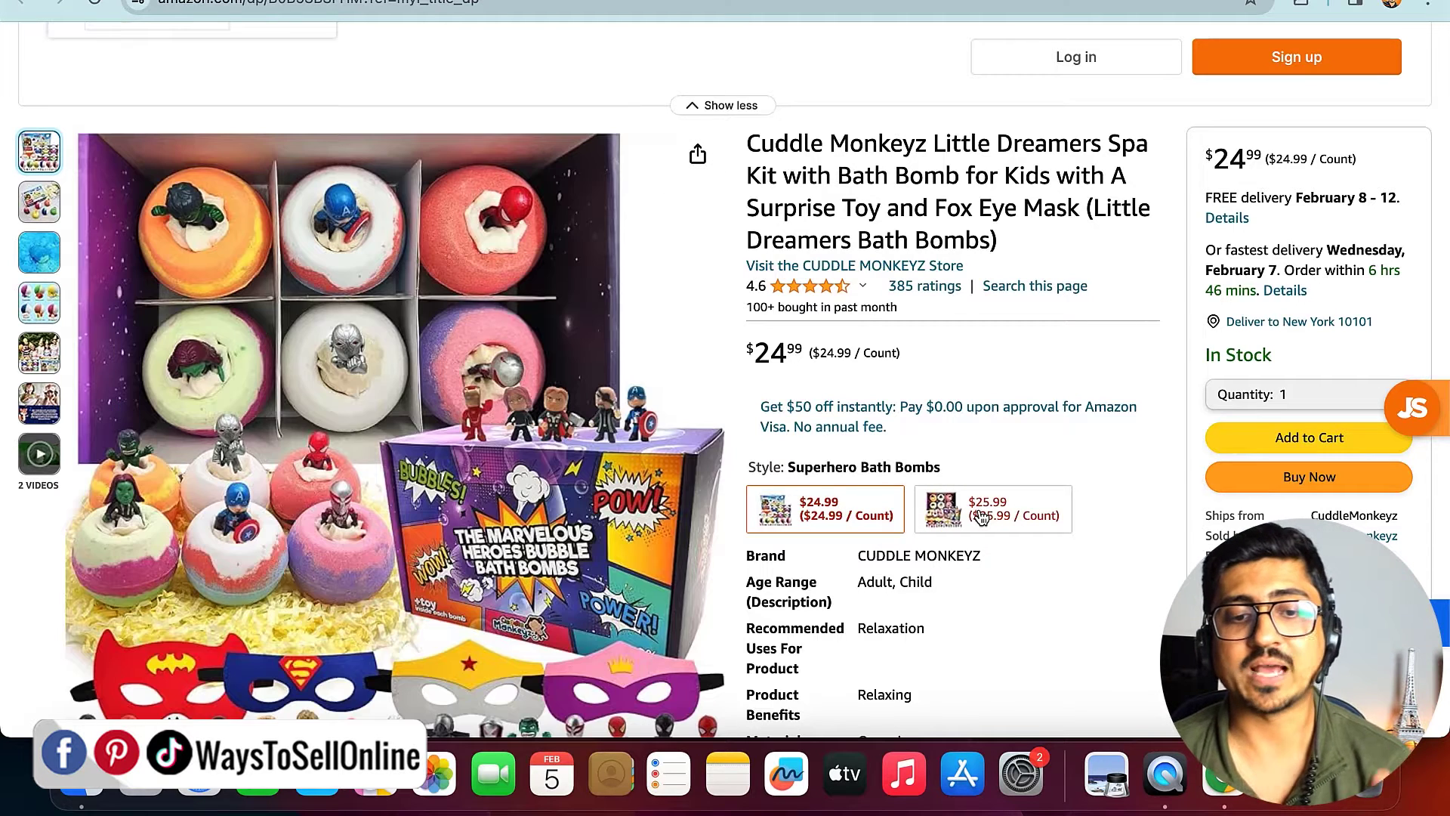
click(982, 517)
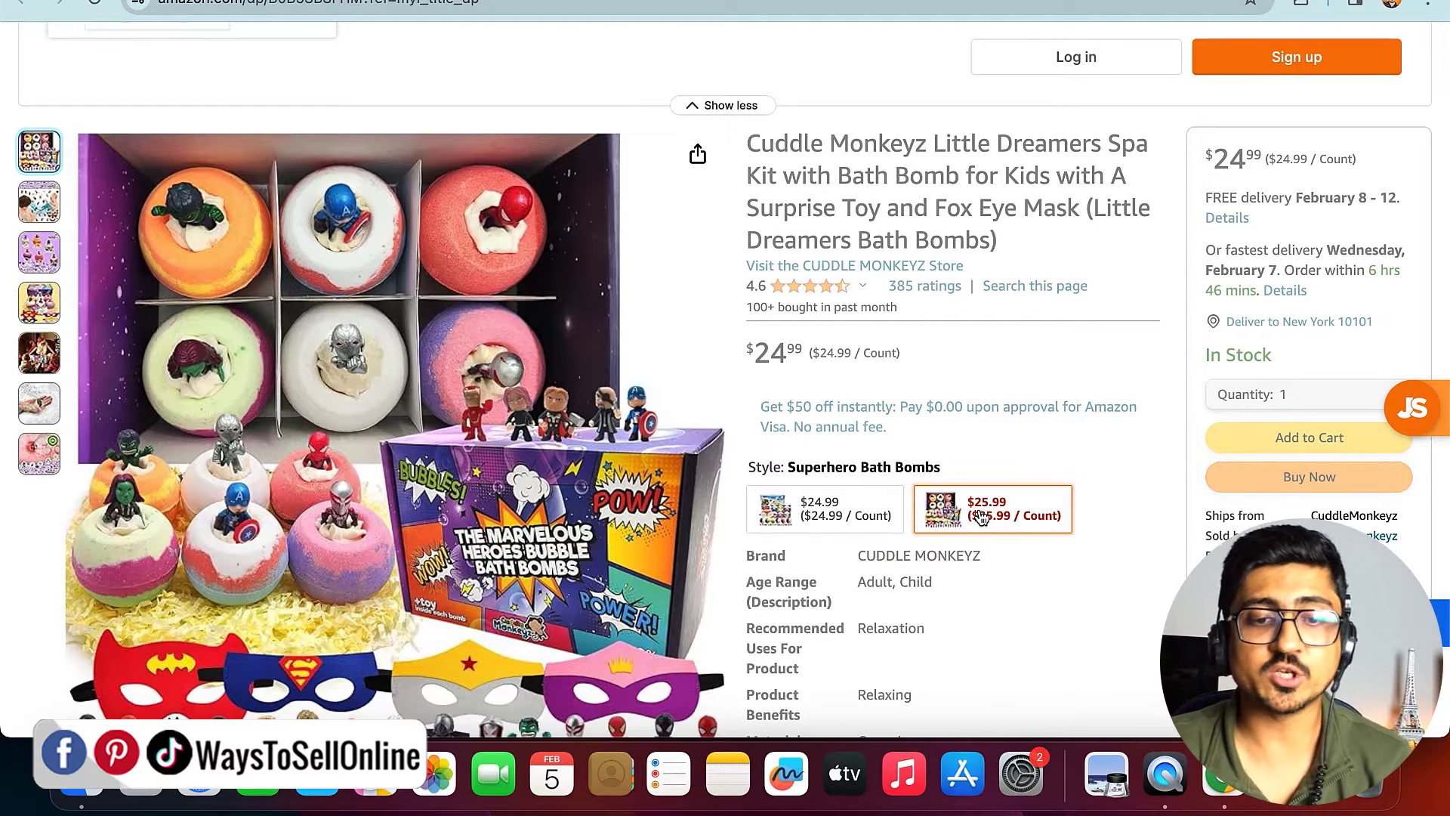
scroll(980, 513, down, 5)
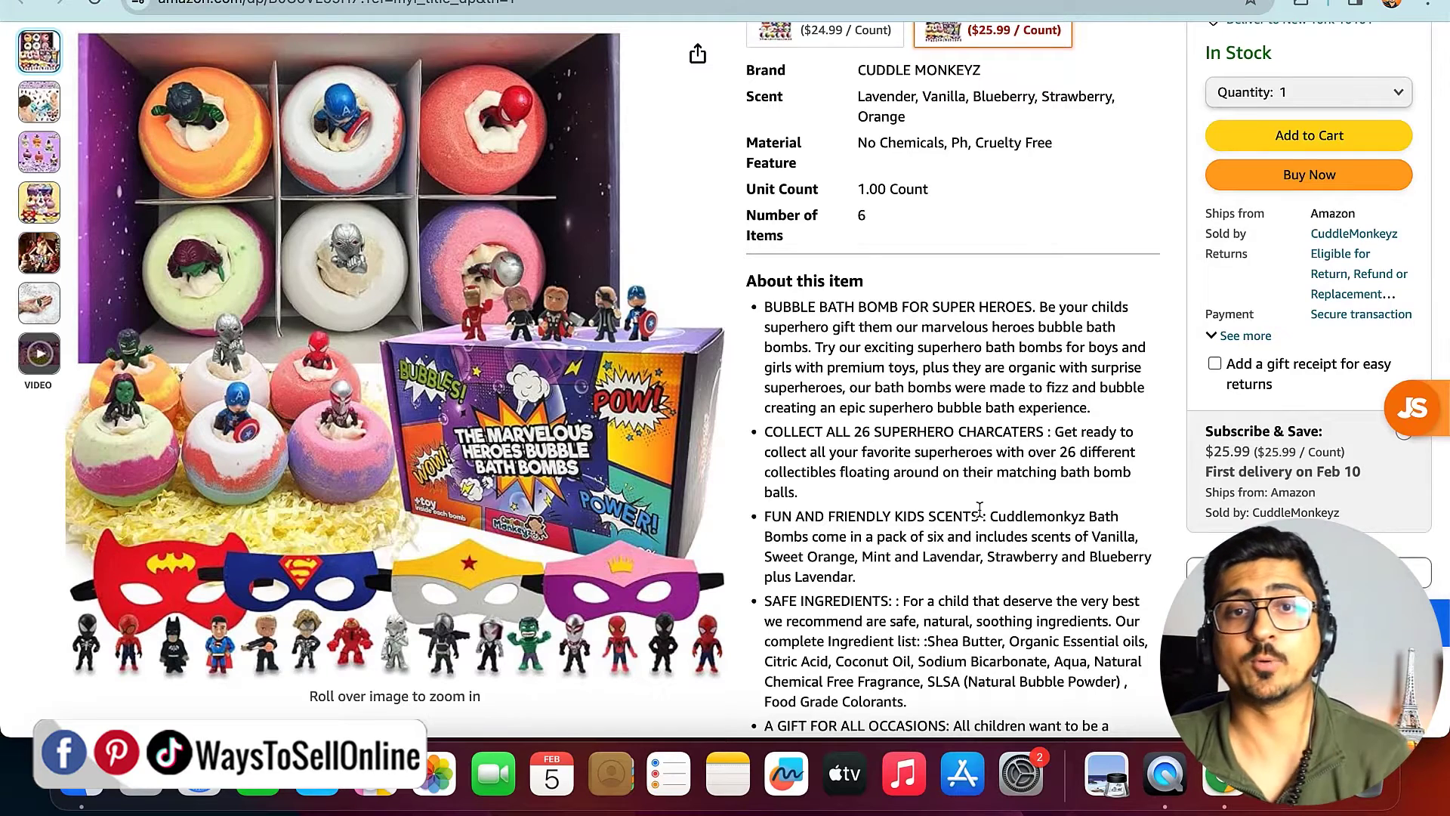
scroll(944, 378, up, 4)
click(857, 185)
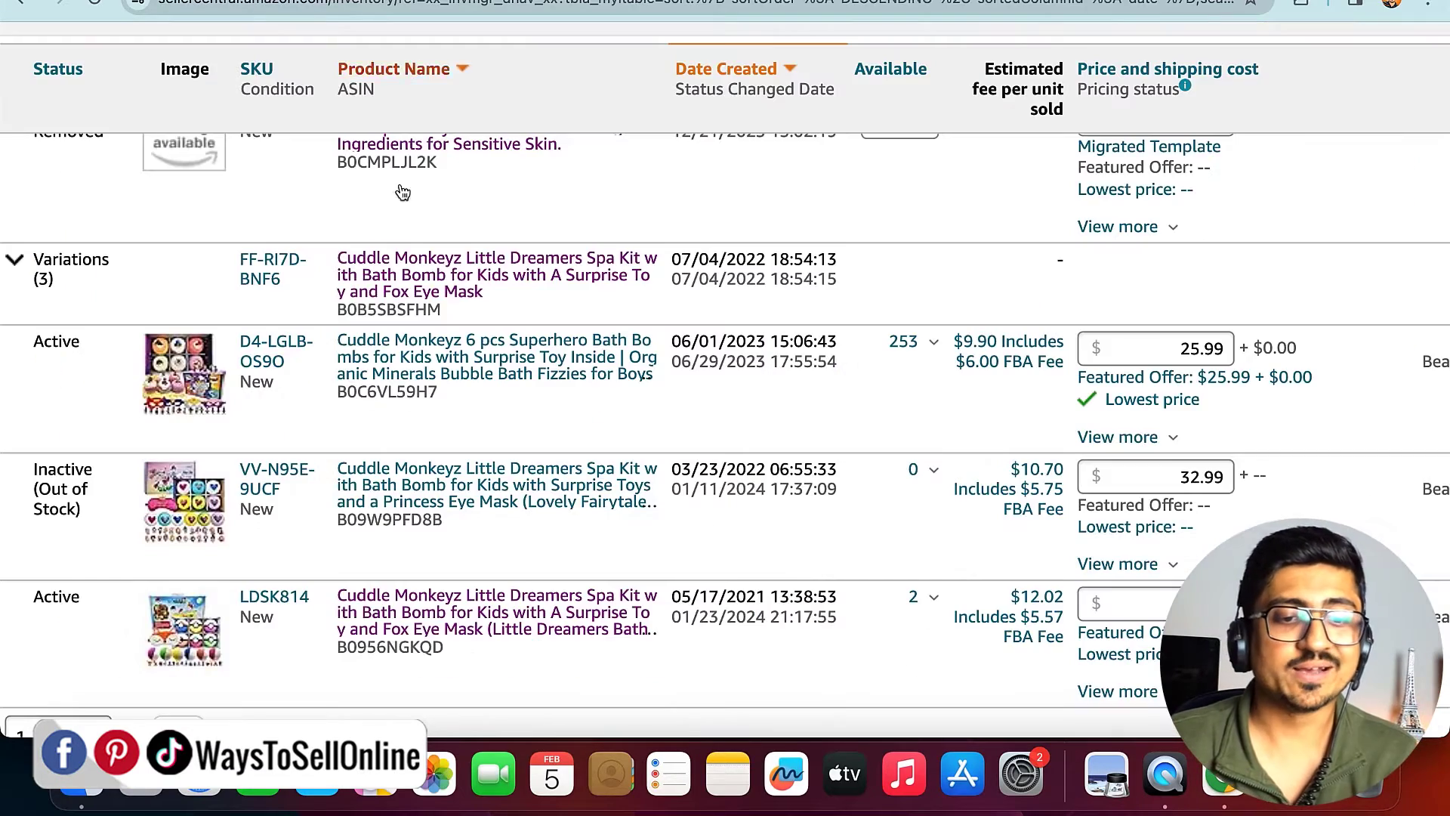
scroll(452, 328, left, 2)
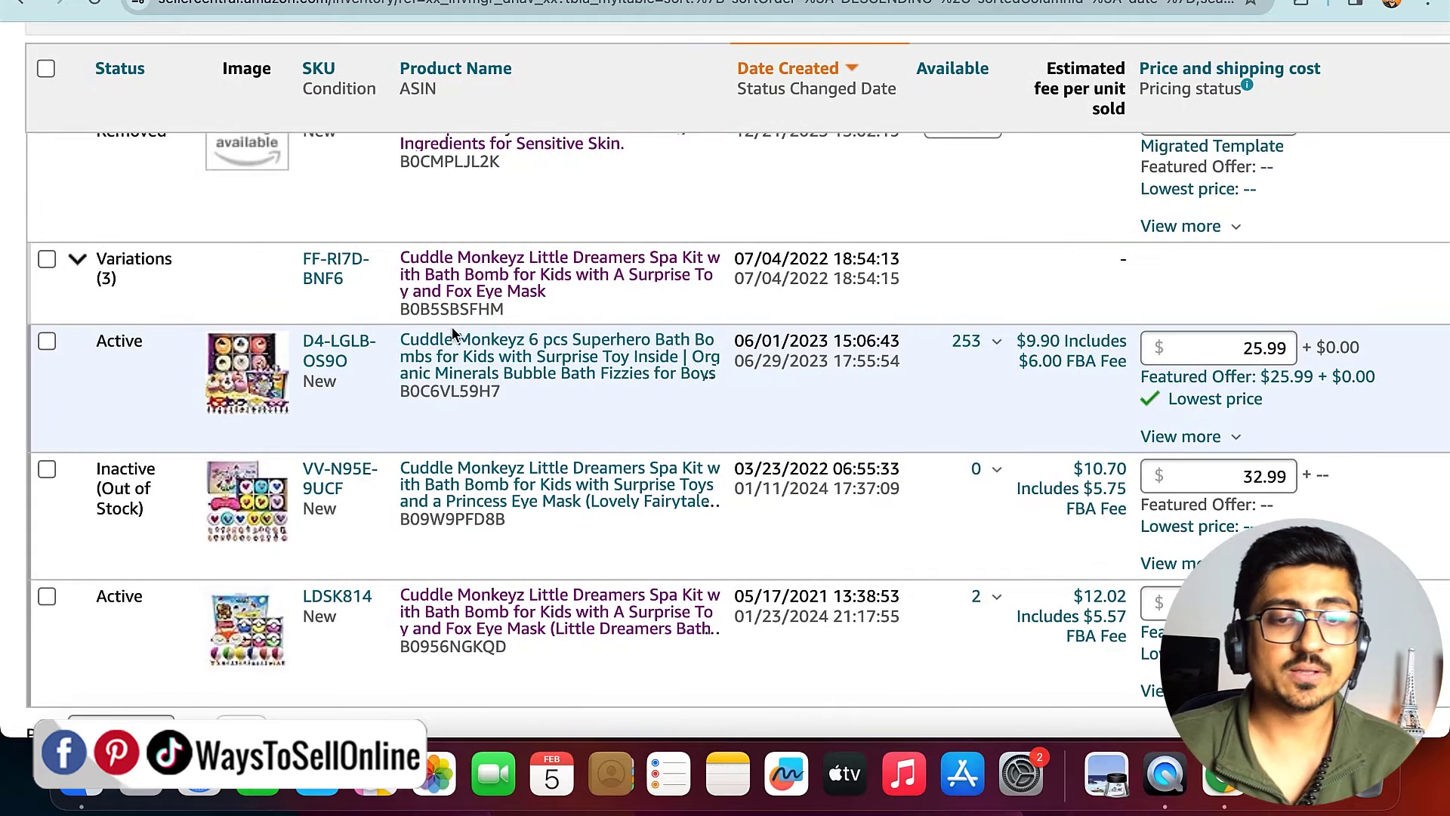
- Select the parent ASIN B0B5SBSFHM and child ASINs B0C6VL59H7 and B0956NGKQD in the inventory
double_click(491, 308)
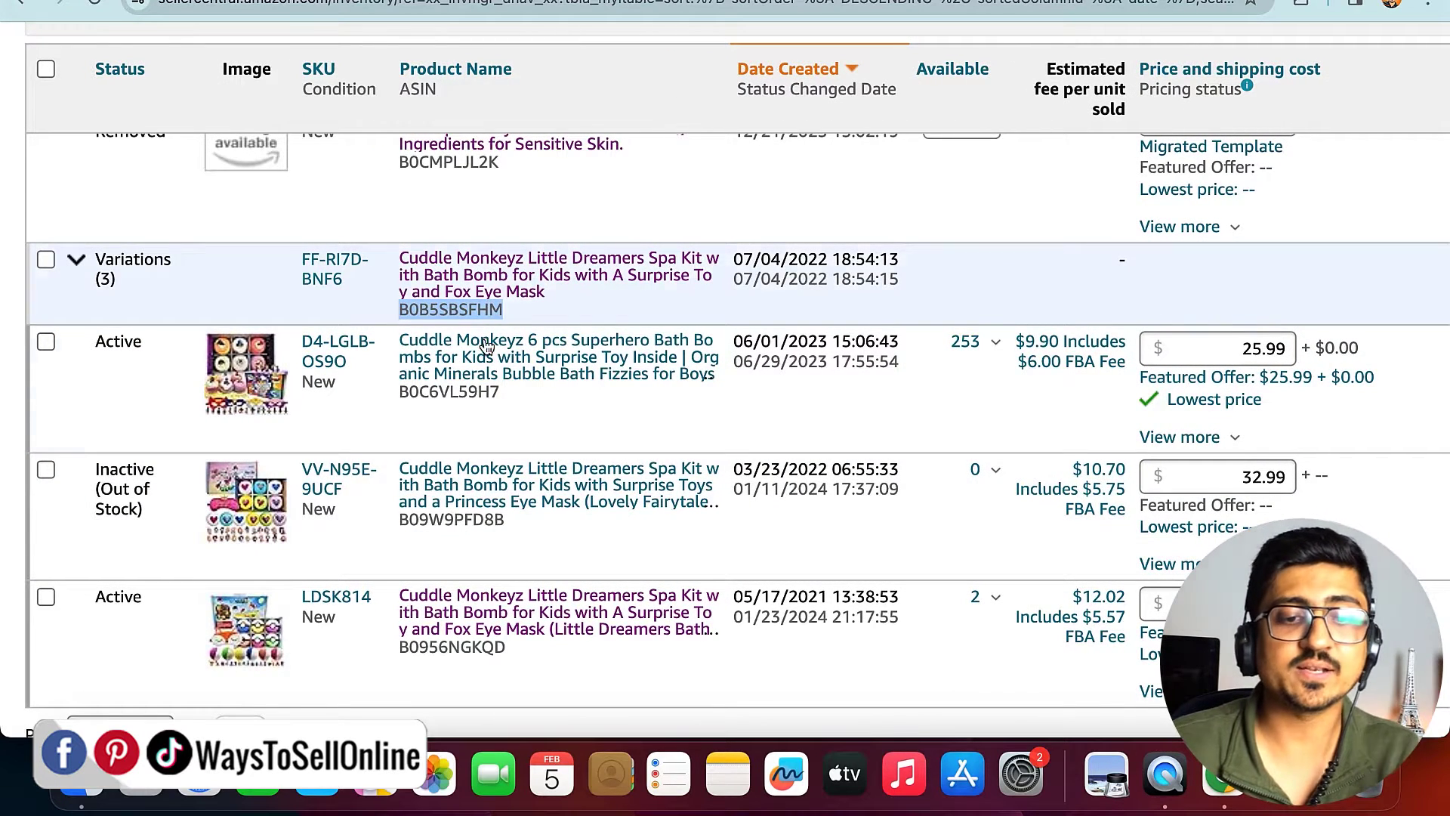
double_click(472, 392)
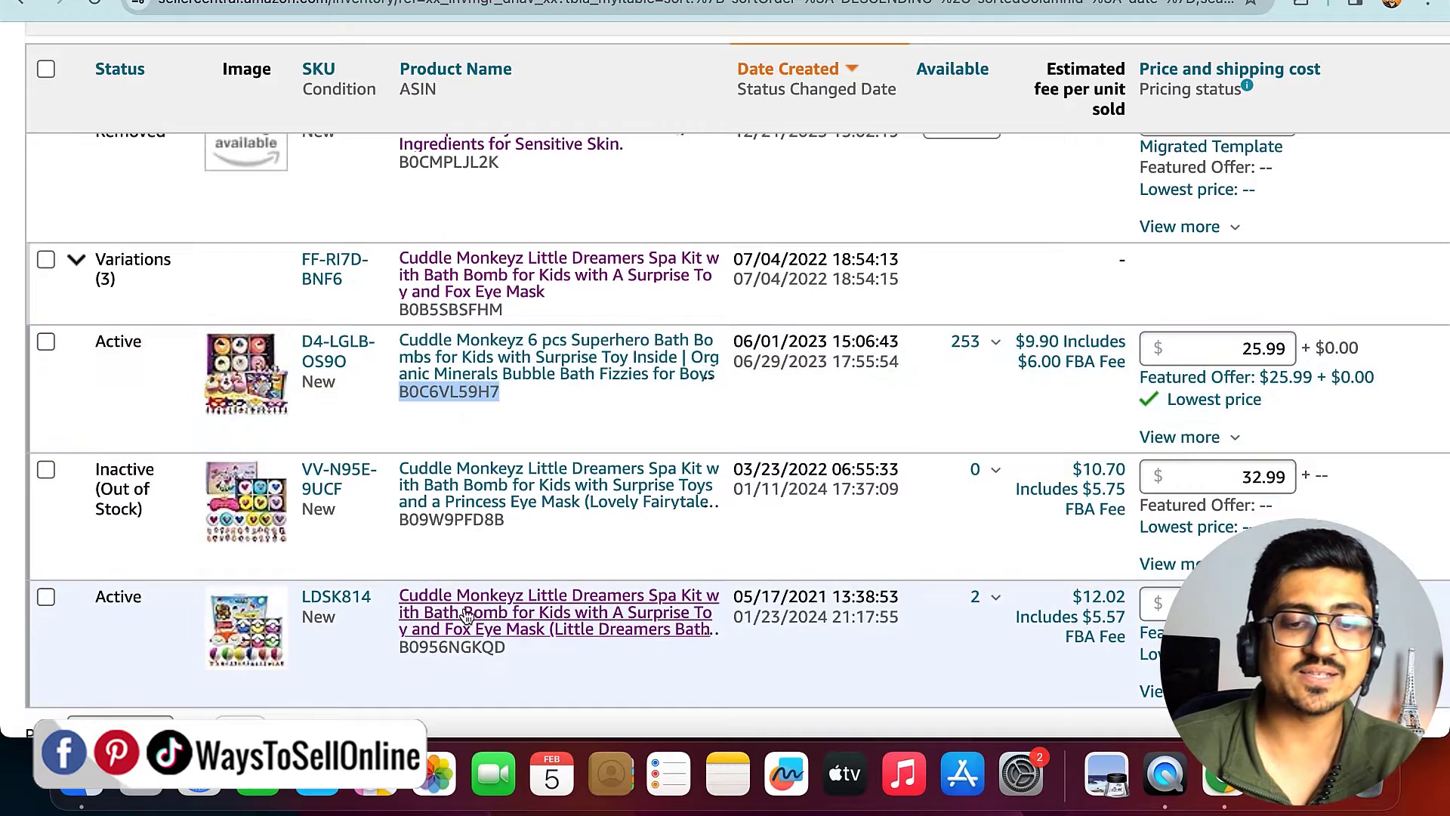
click(464, 648)
double_click(464, 648)
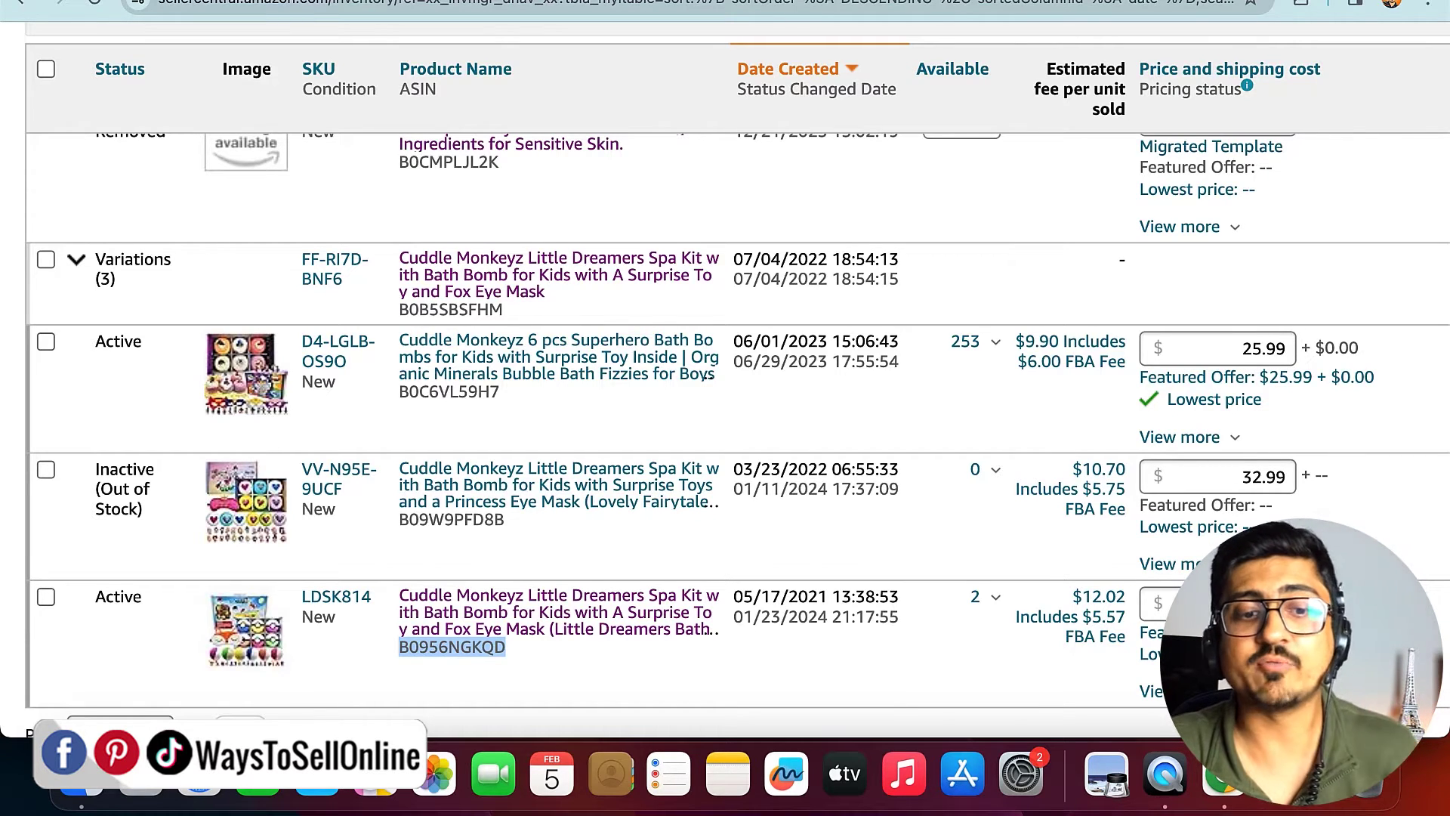
double_click(471, 392)
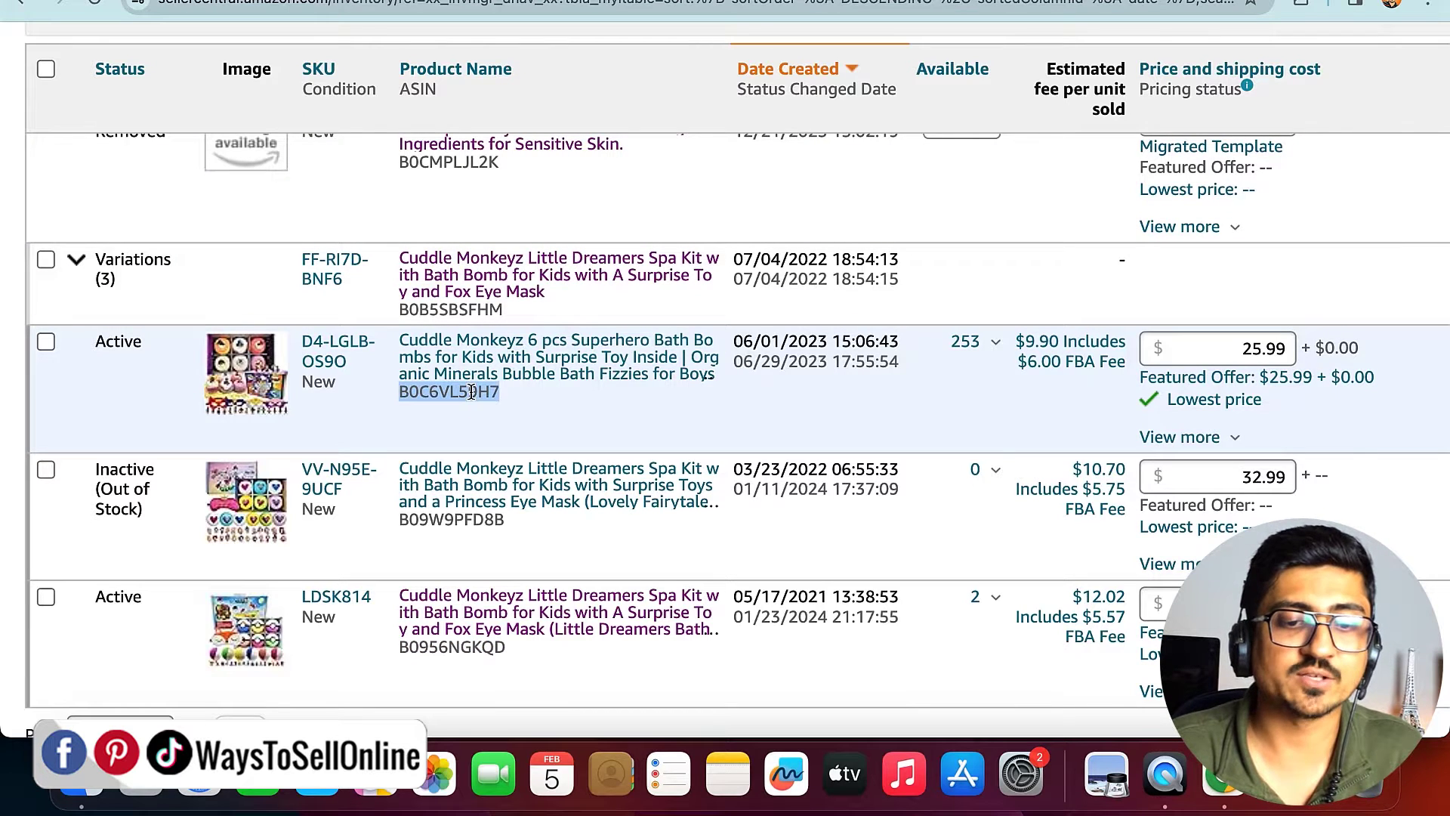
key(super+minus)
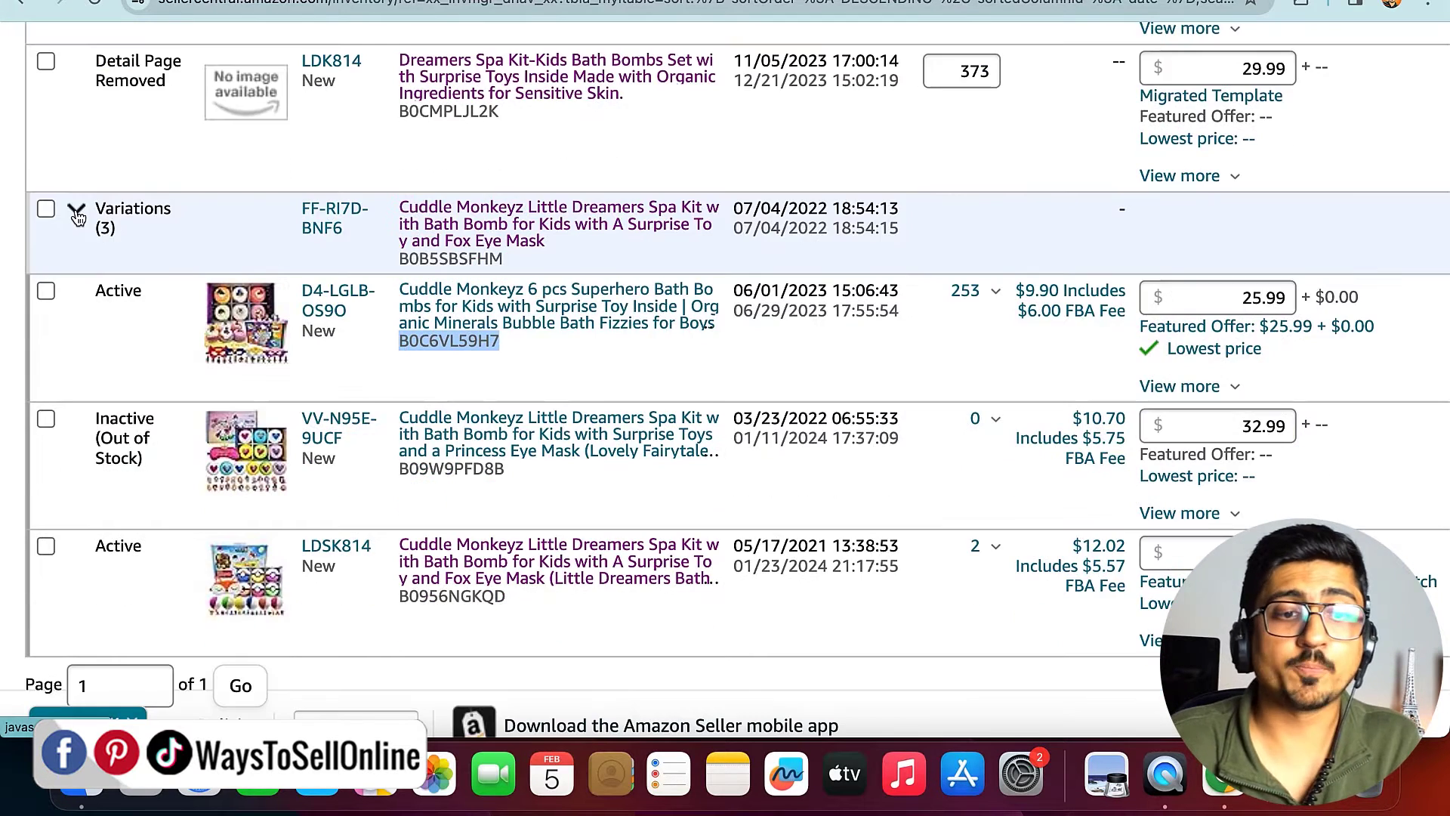
key(super+equal)
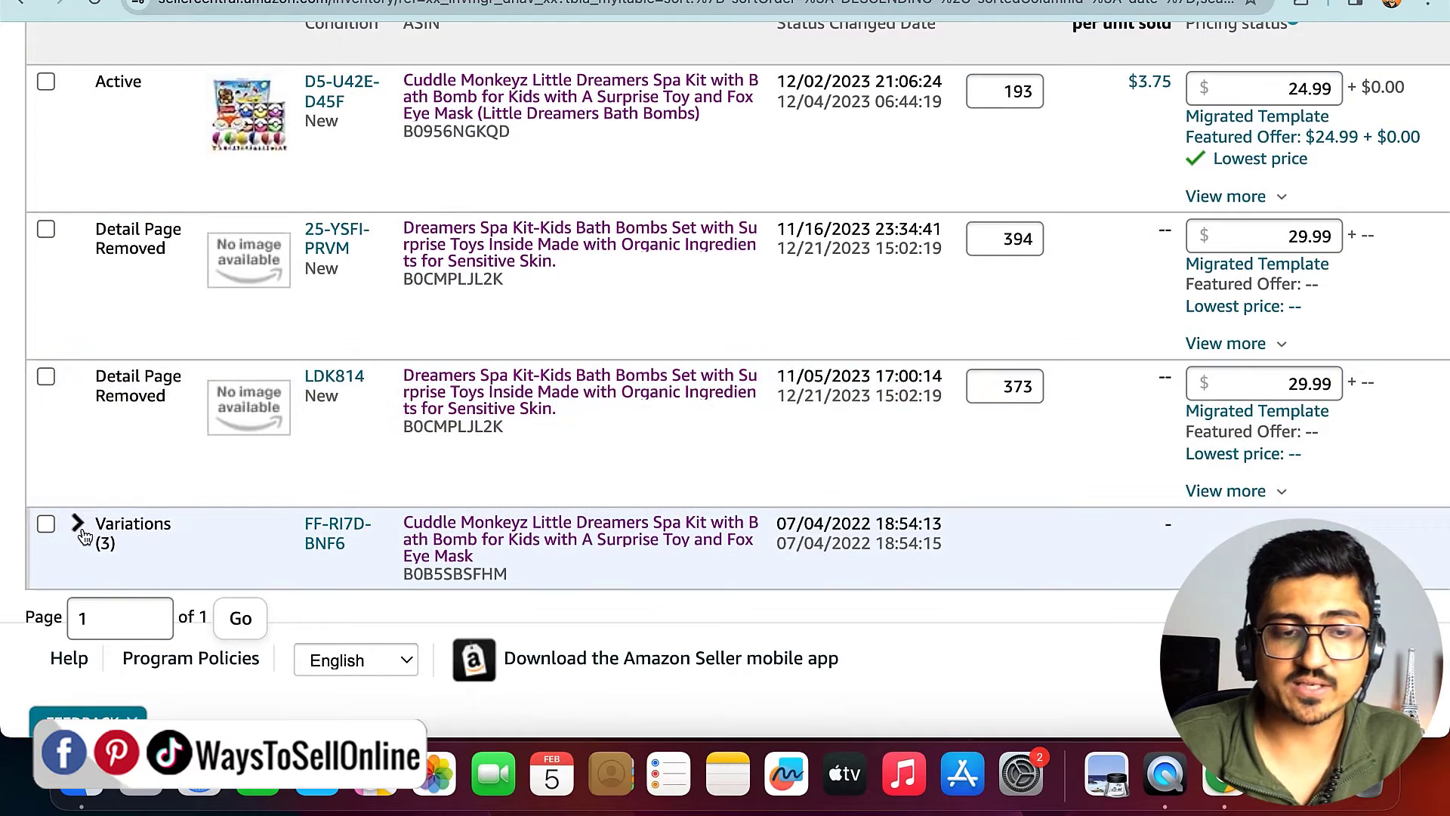
- Expand Variations (3) and edit the Superhero Bath Bombs listing D4-LGLB-OS9O
click(79, 527)
scroll(83, 534, down, 4)
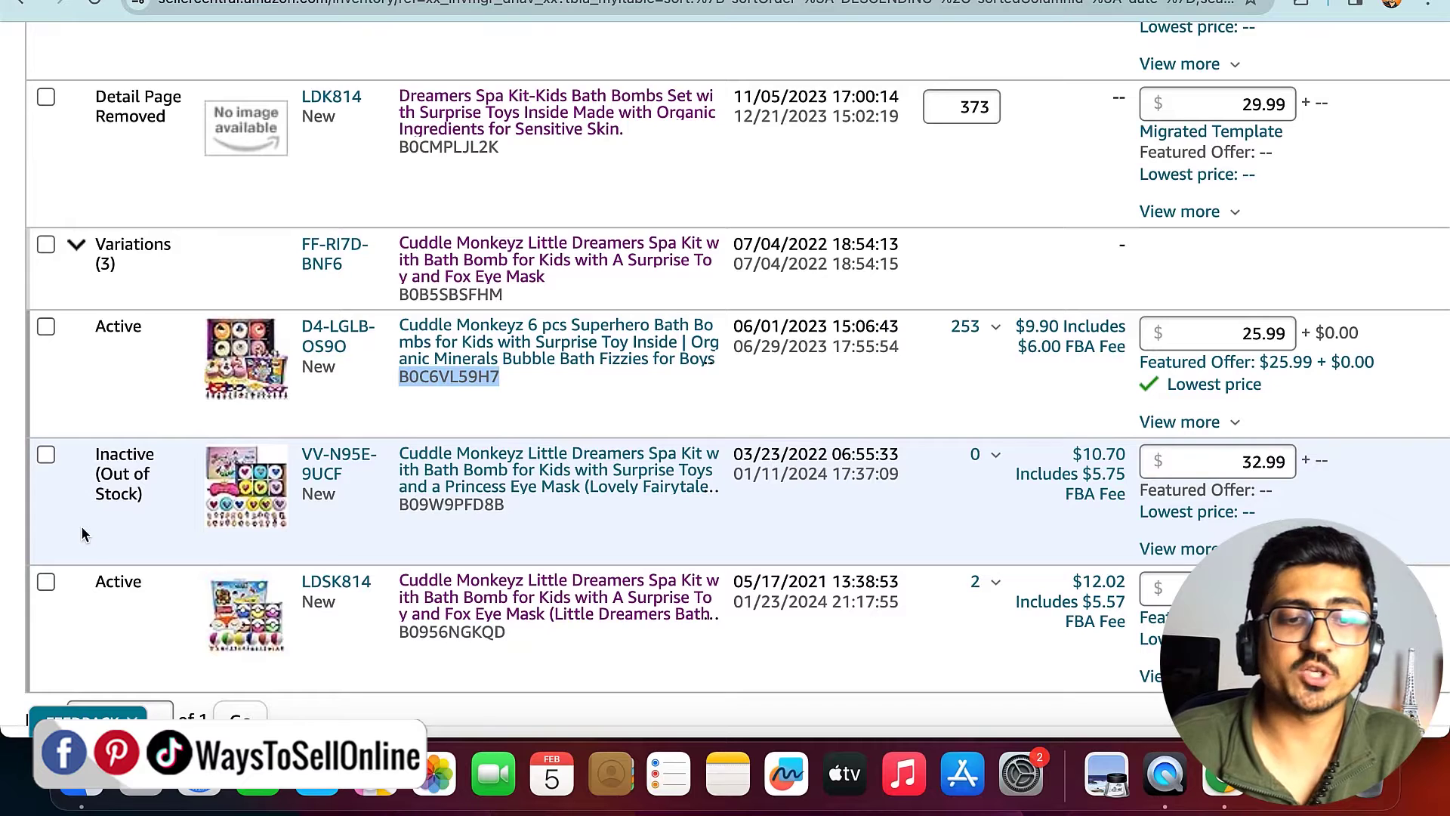
scroll(450, 379, right, 10)
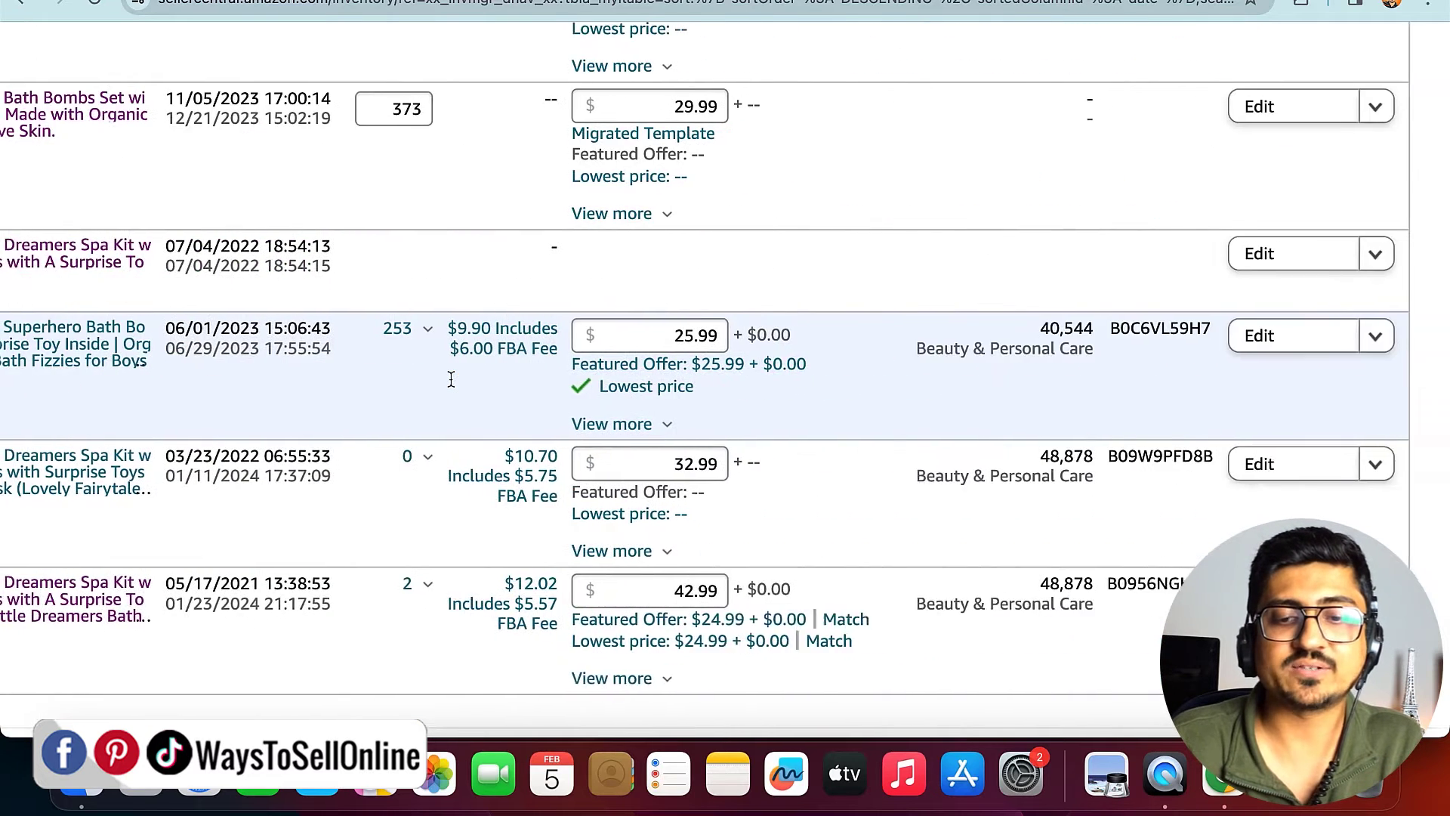
click(1310, 337)
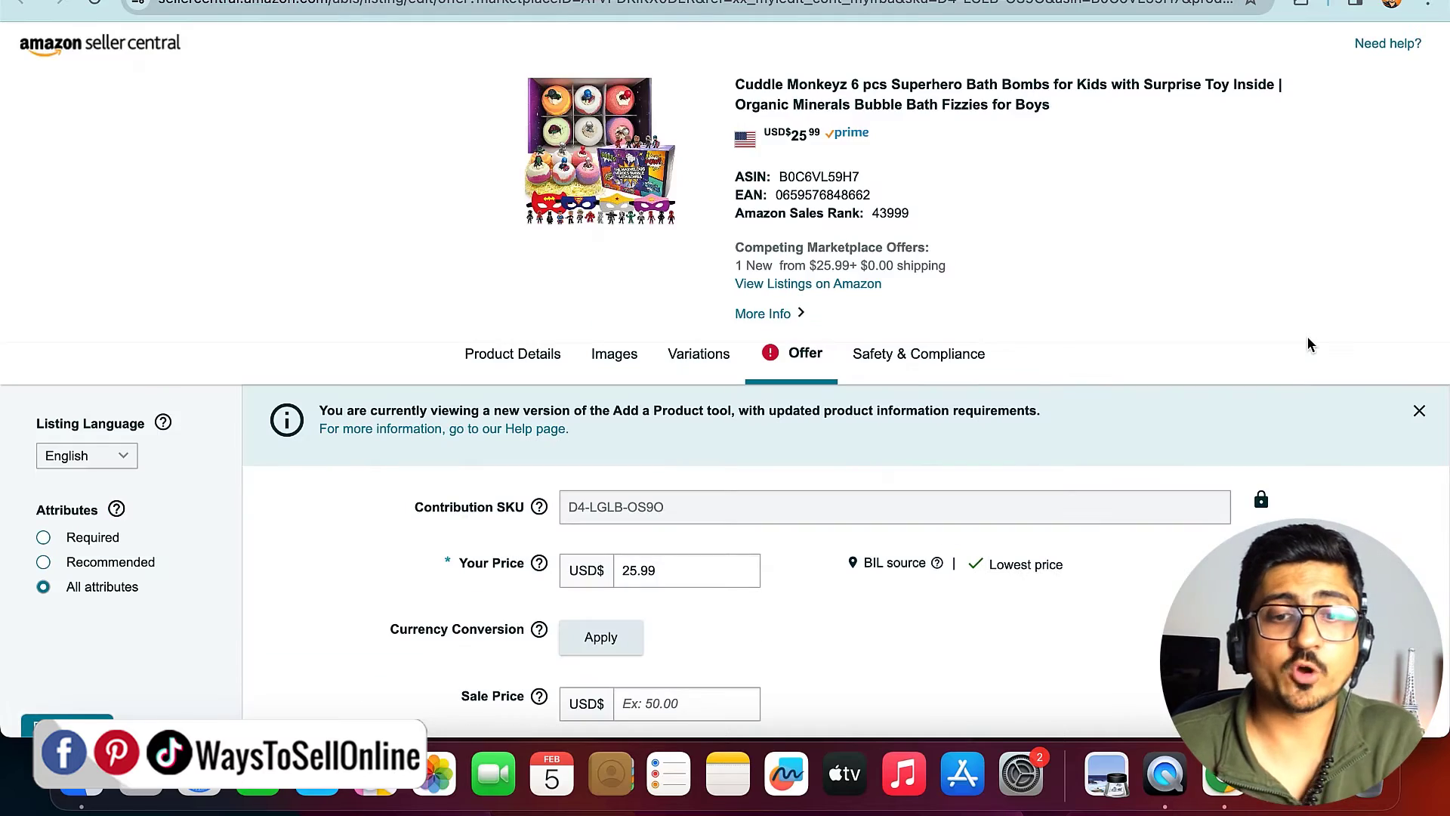
- Scroll through the Superhero listing's product image thumbnails on its Images tab
click(615, 366)
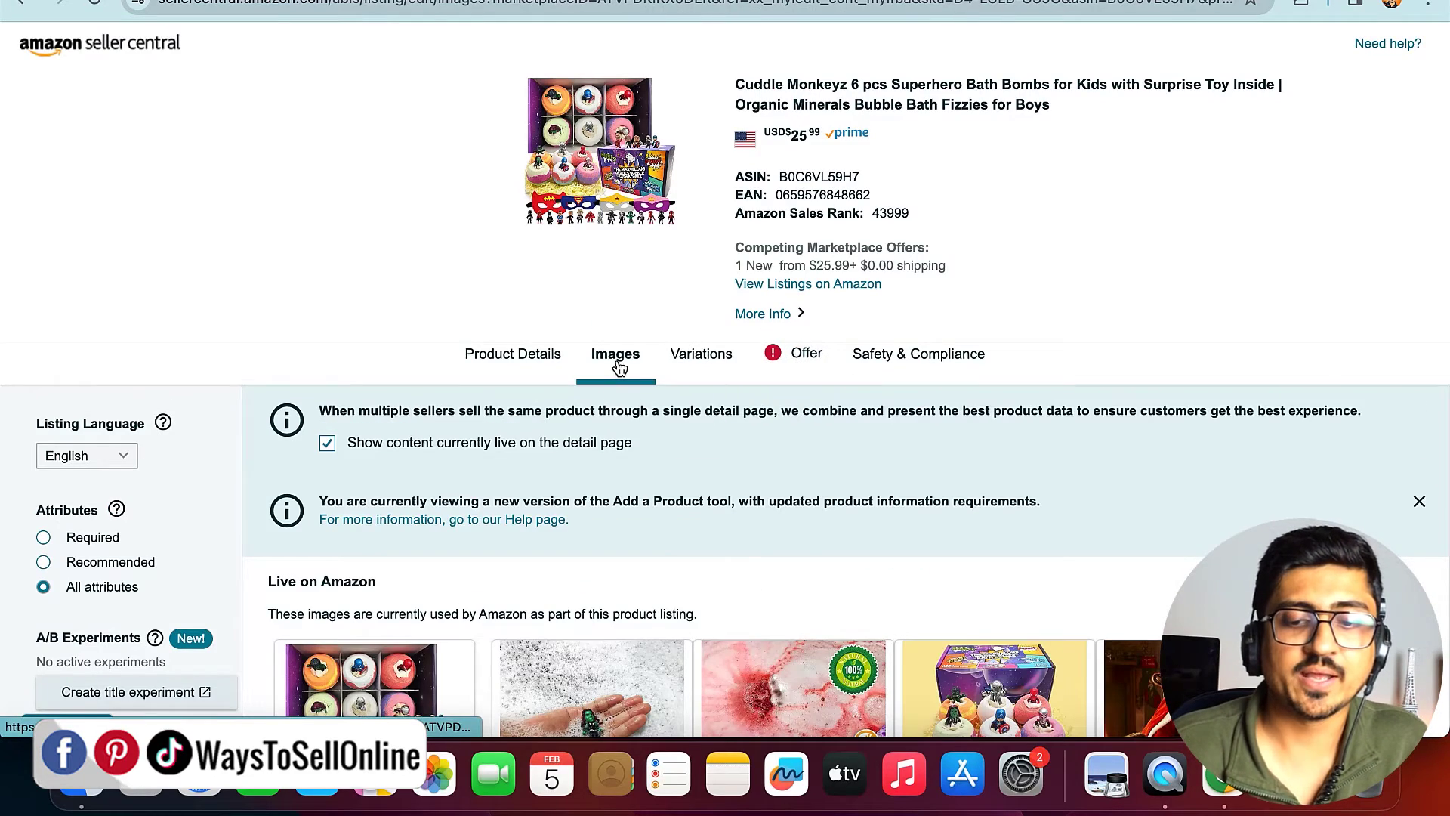
scroll(618, 367, down, 10)
scroll(620, 368, down, 5)
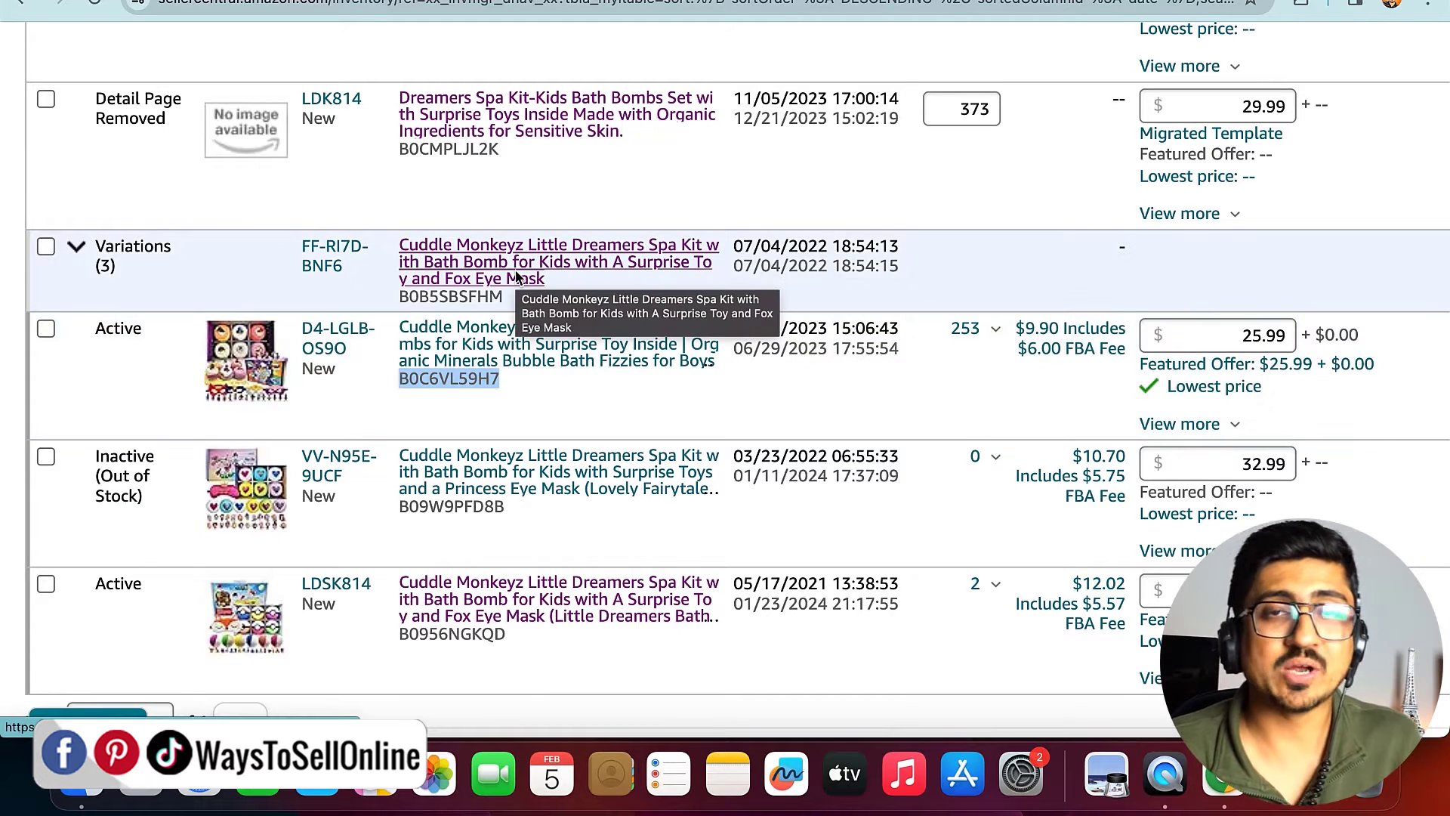
- Edit the Variations parent and scroll to its three Style children priced 25.99, 42.99 and 32.99
scroll(517, 277, right, 7)
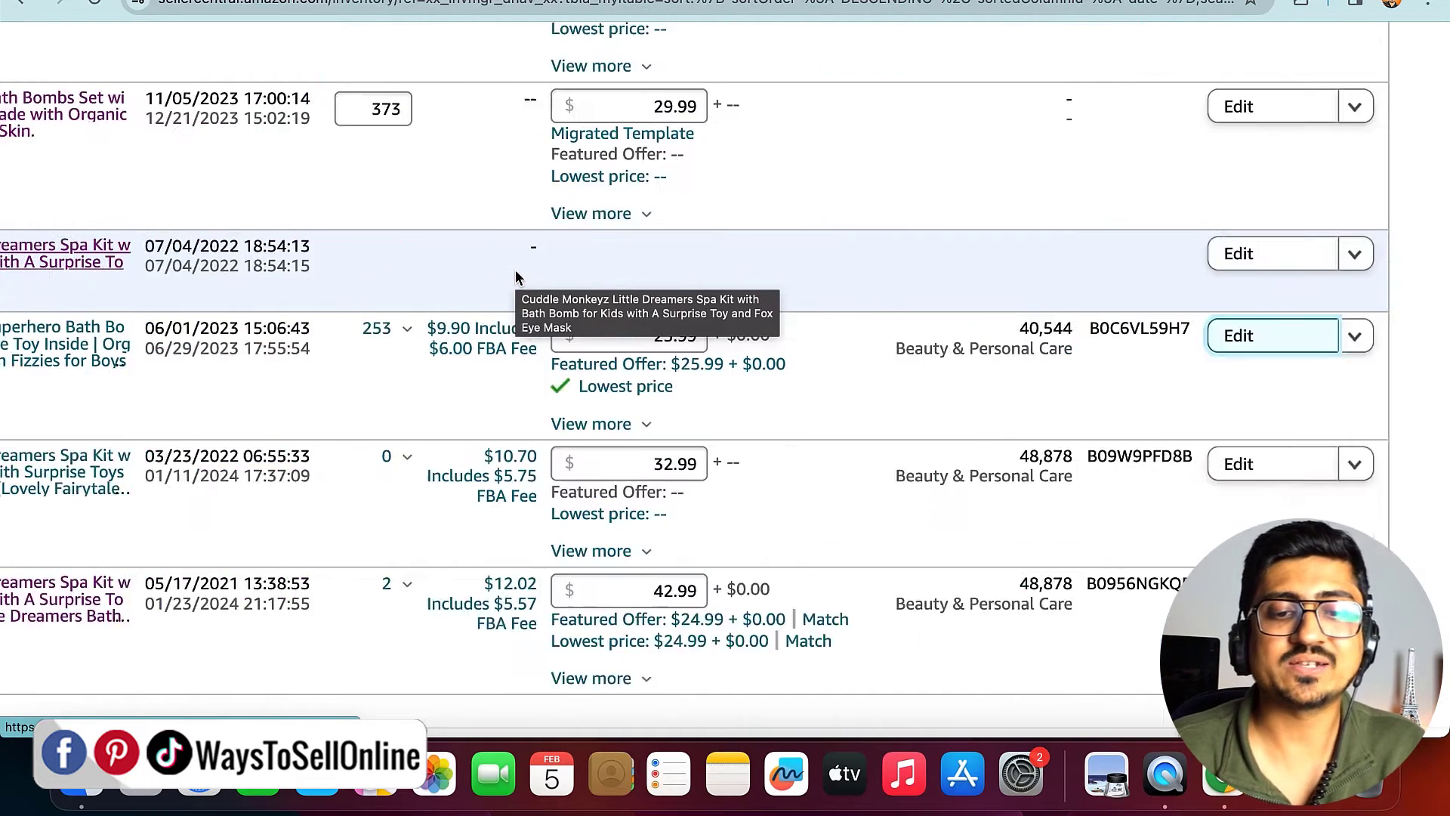
click(1276, 255)
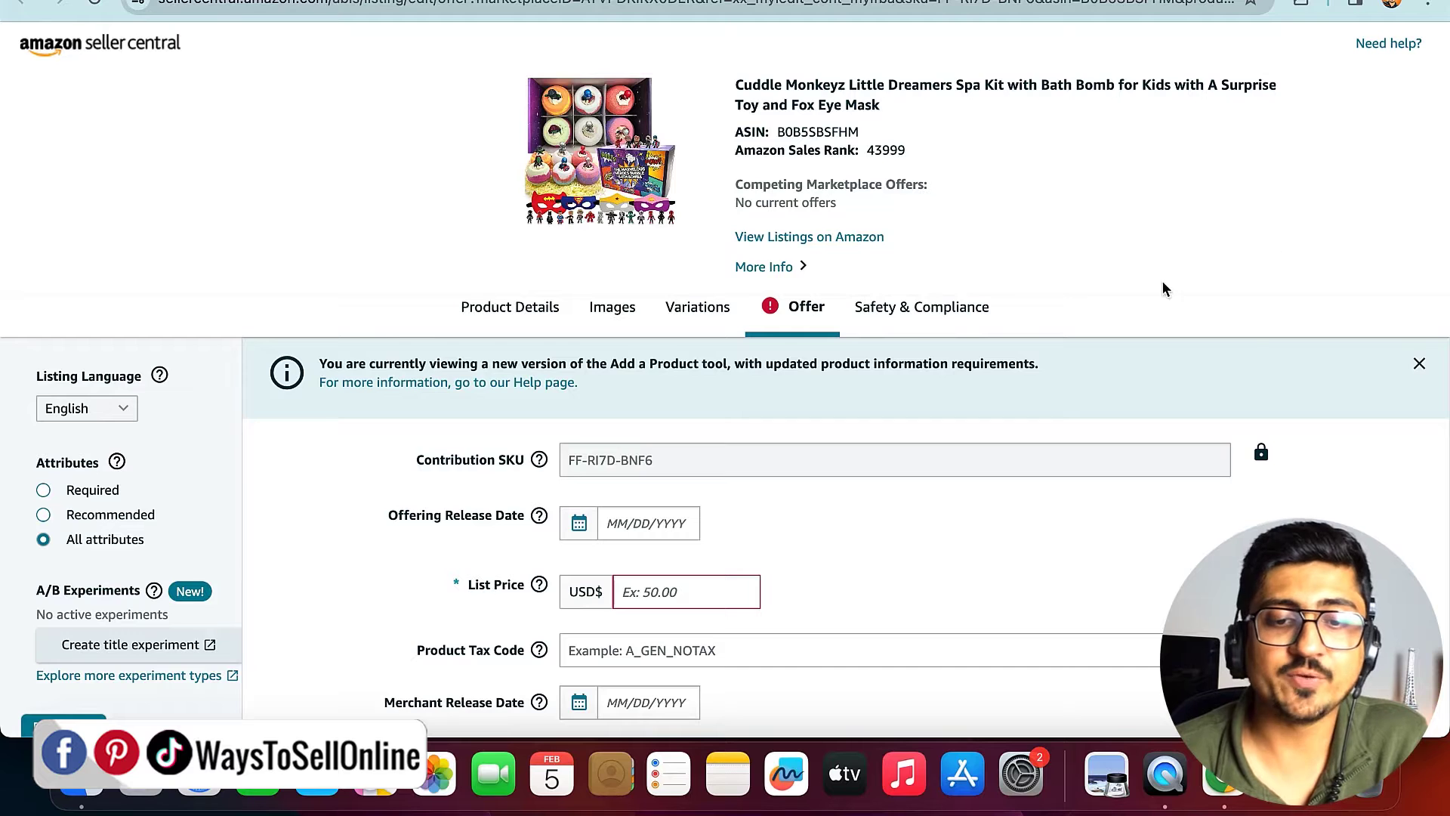
click(704, 313)
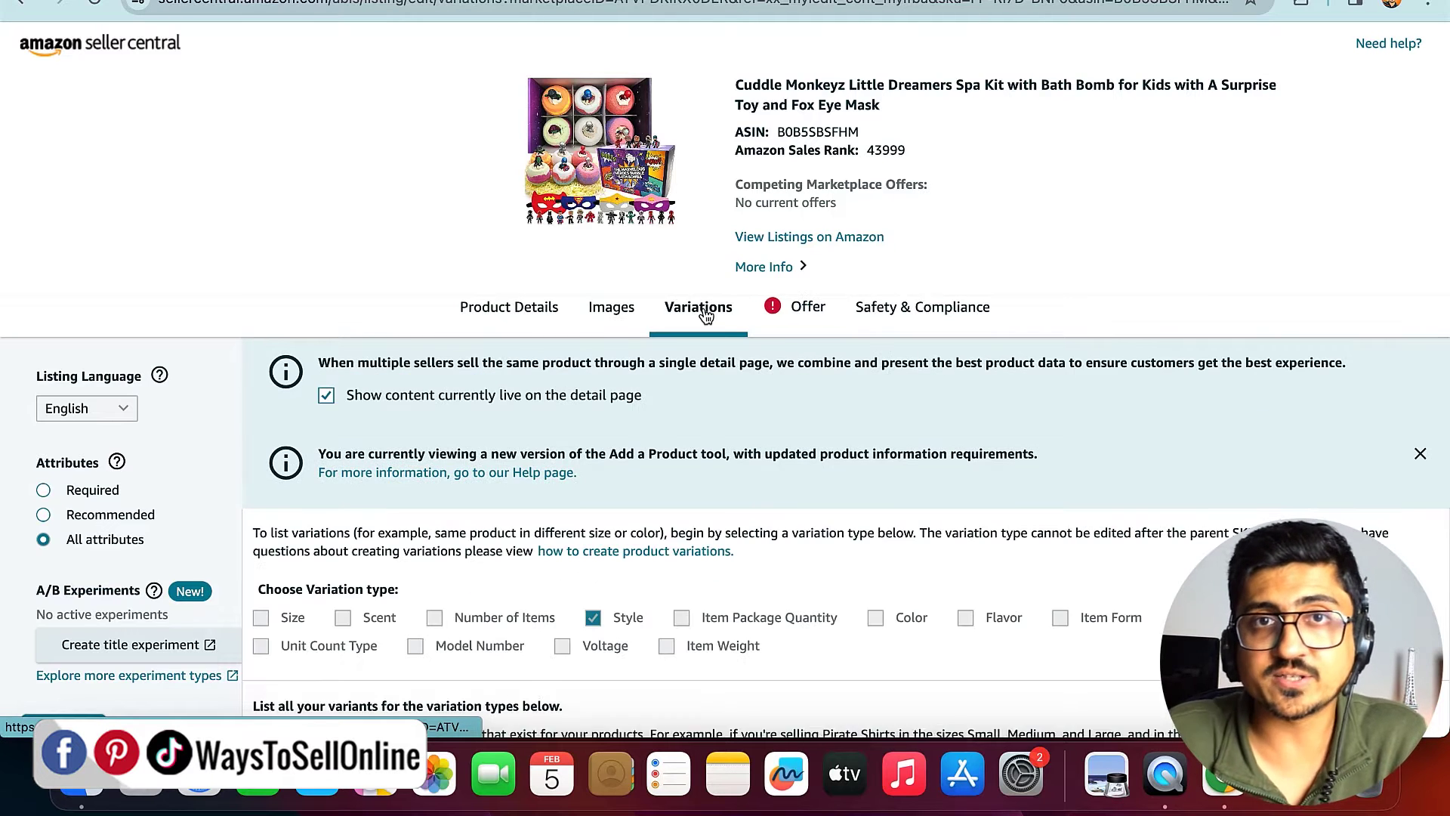
scroll(704, 314, down, 10)
scroll(704, 314, down, 2)
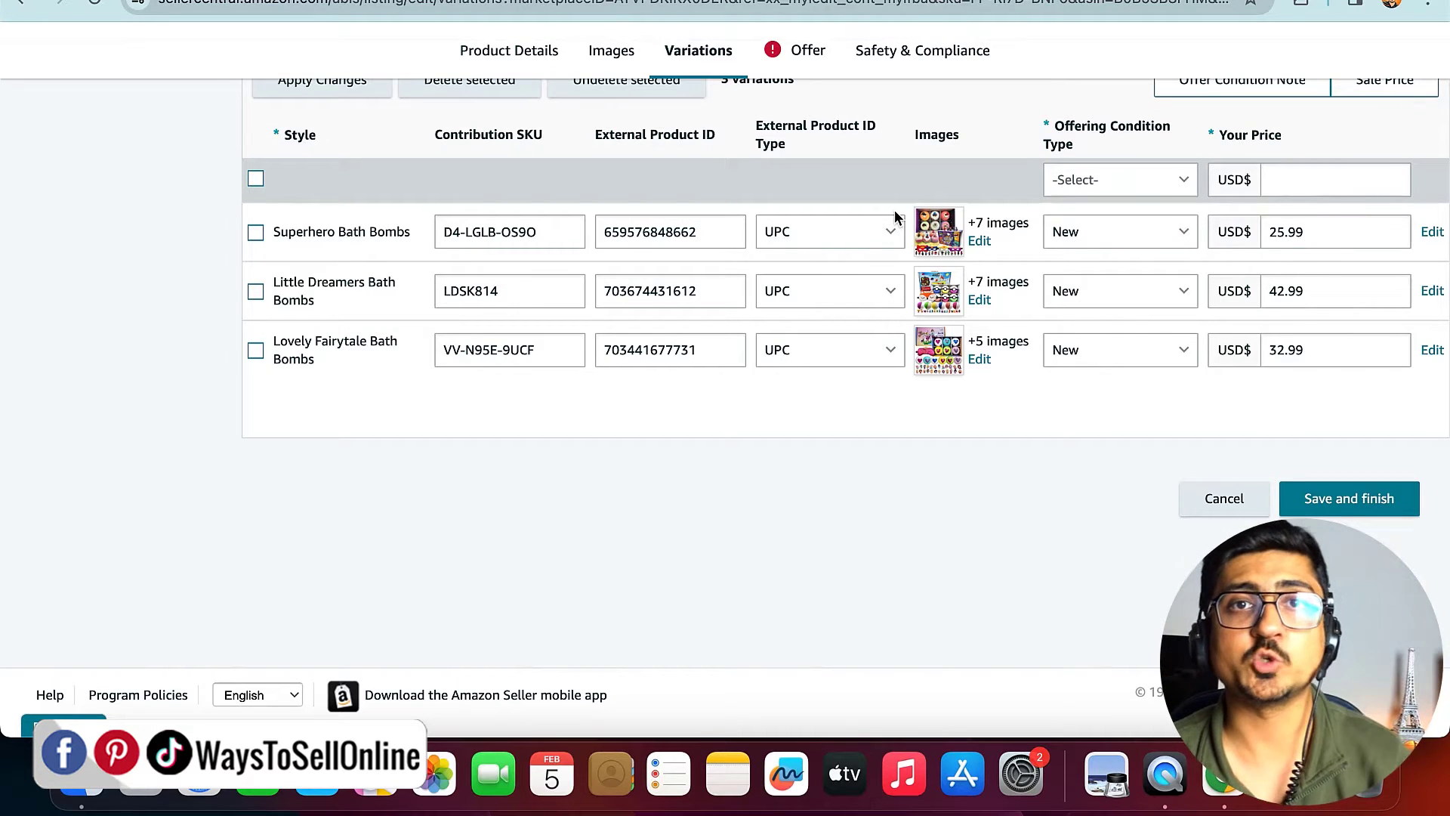
- Scroll the inventory to the Variations parent and its children at $25.99, $32.99 and $42.99
scroll(411, 246, down, 1)
scroll(411, 246, up, 1)
scroll(411, 247, up, 2)
scroll(411, 245, up, 2)
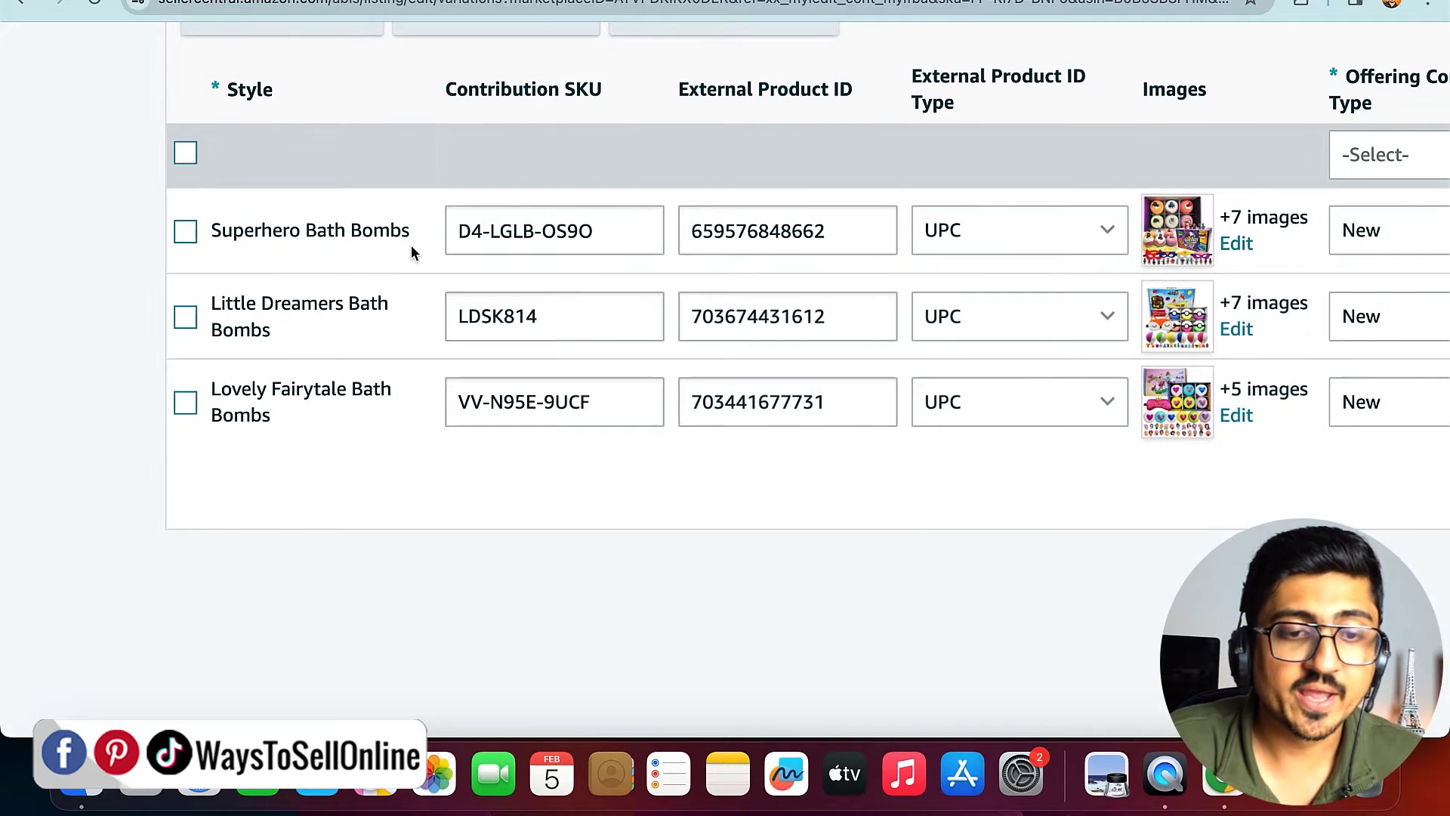
scroll(411, 244, right, 4)
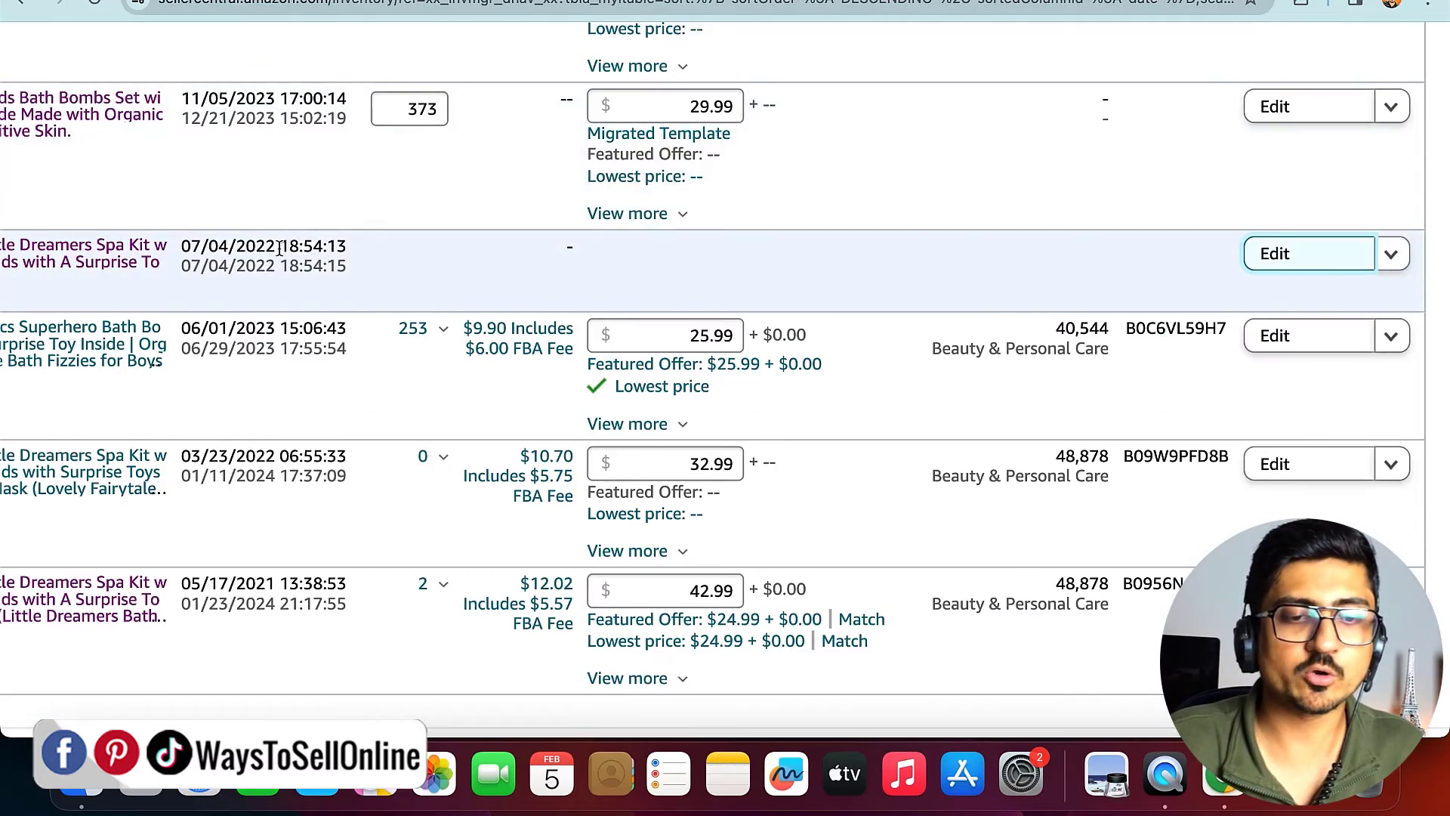
- Go to Catalog > Upload Images from the main menu
scroll(278, 249, up, 10)
scroll(280, 254, left, 2)
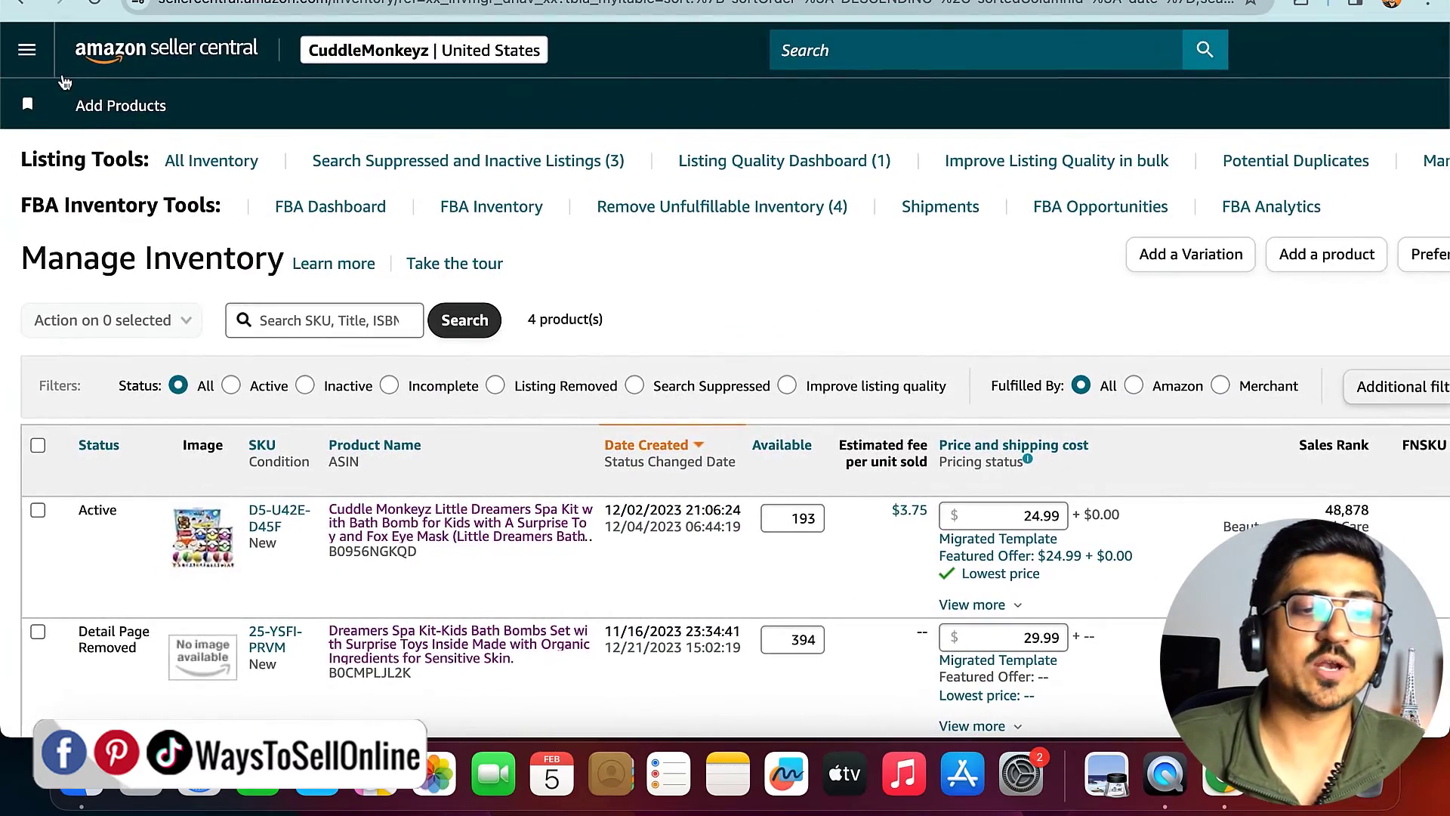
click(27, 50)
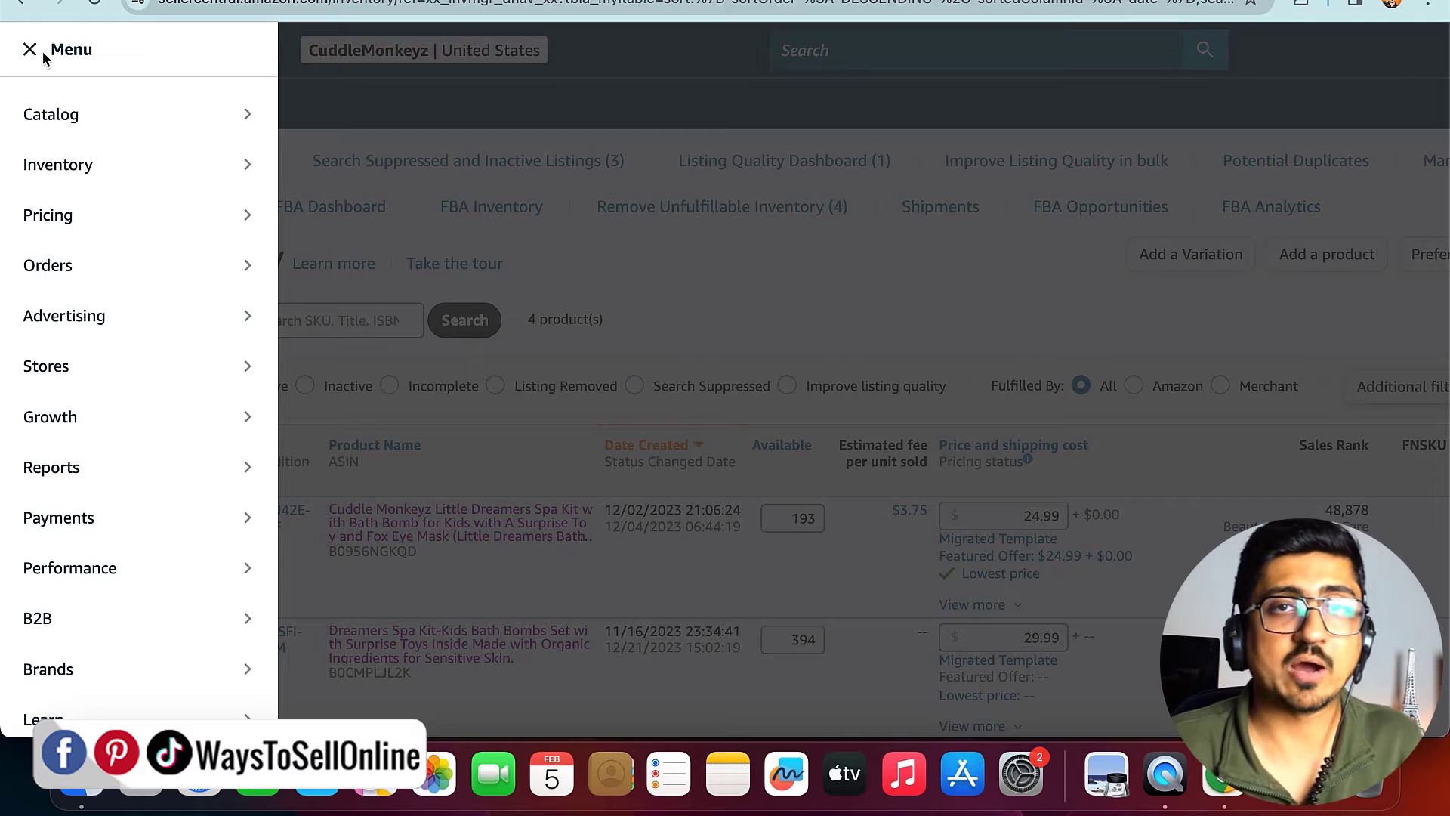
mouse_move(54, 112)
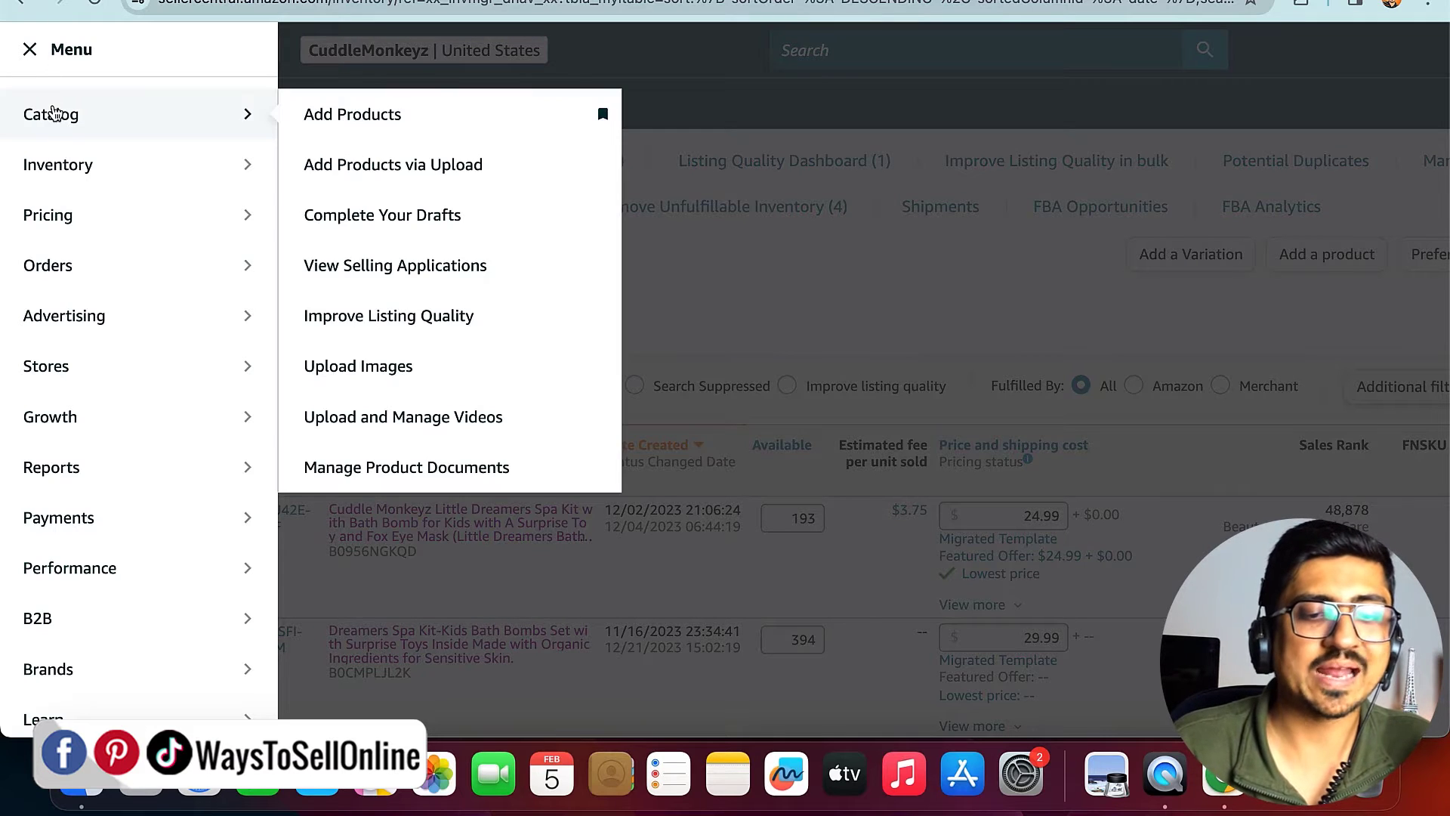
click(381, 365)
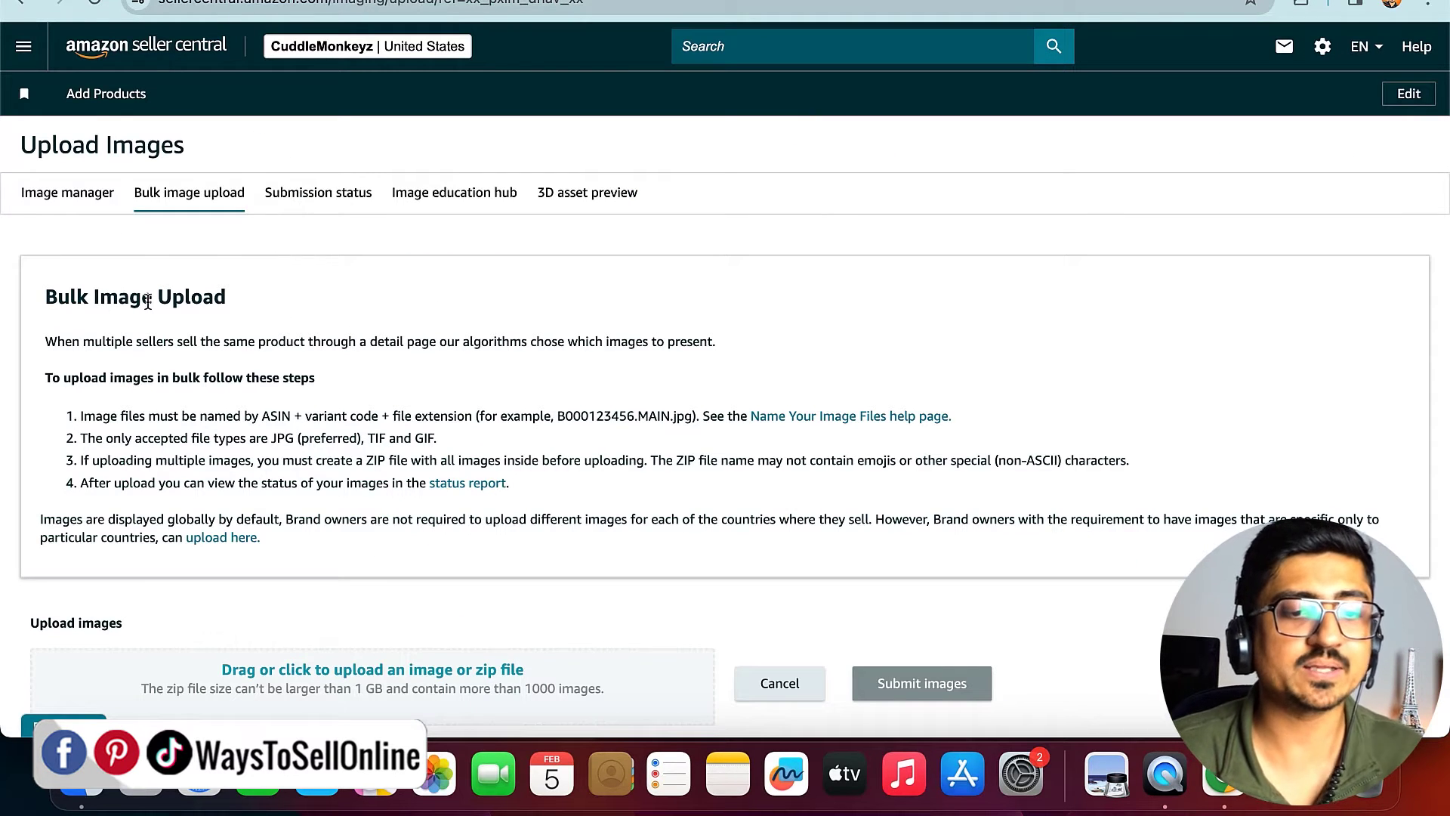
scroll(148, 302, down, 3)
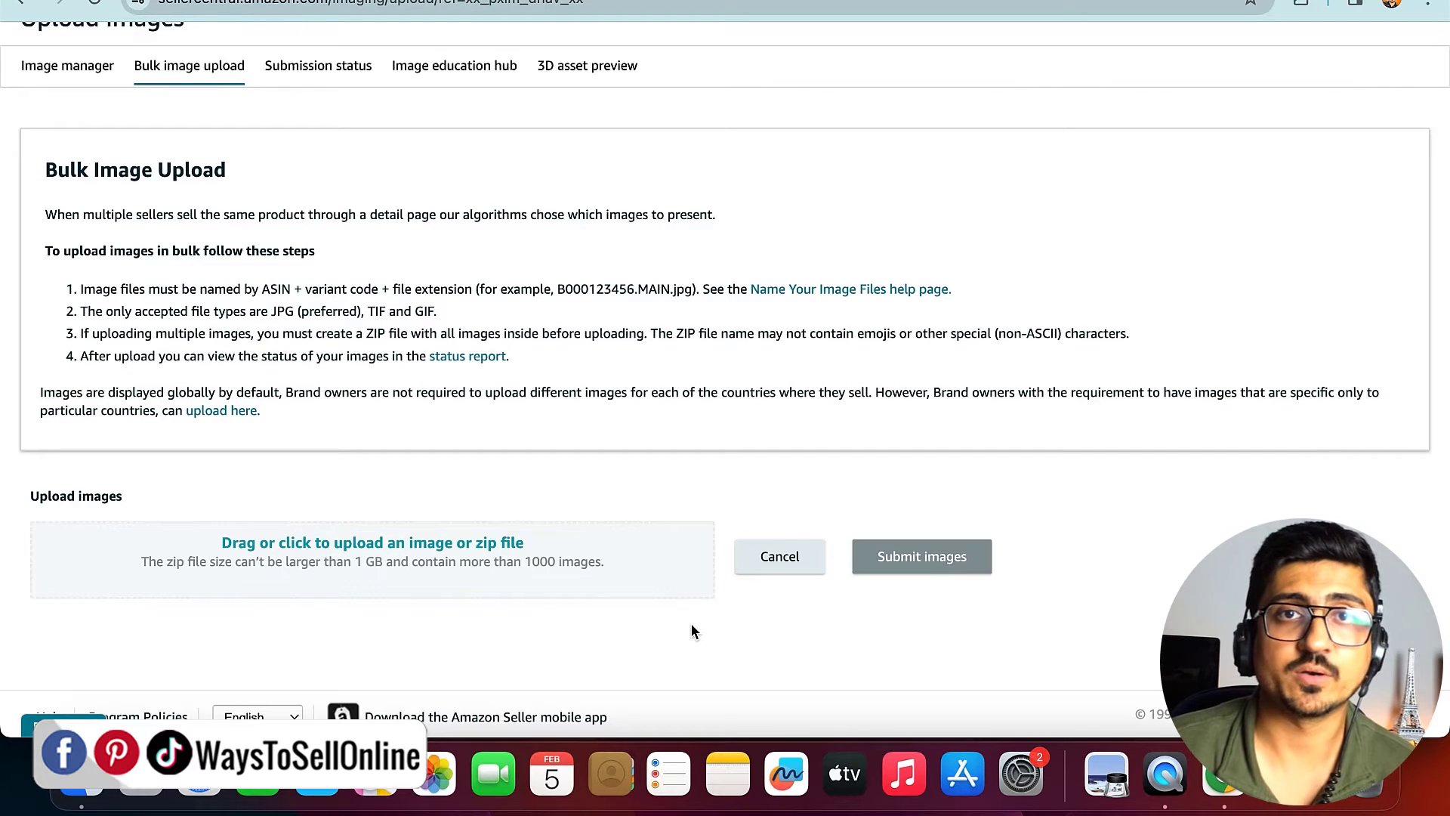
scroll(690, 632, up, 3)
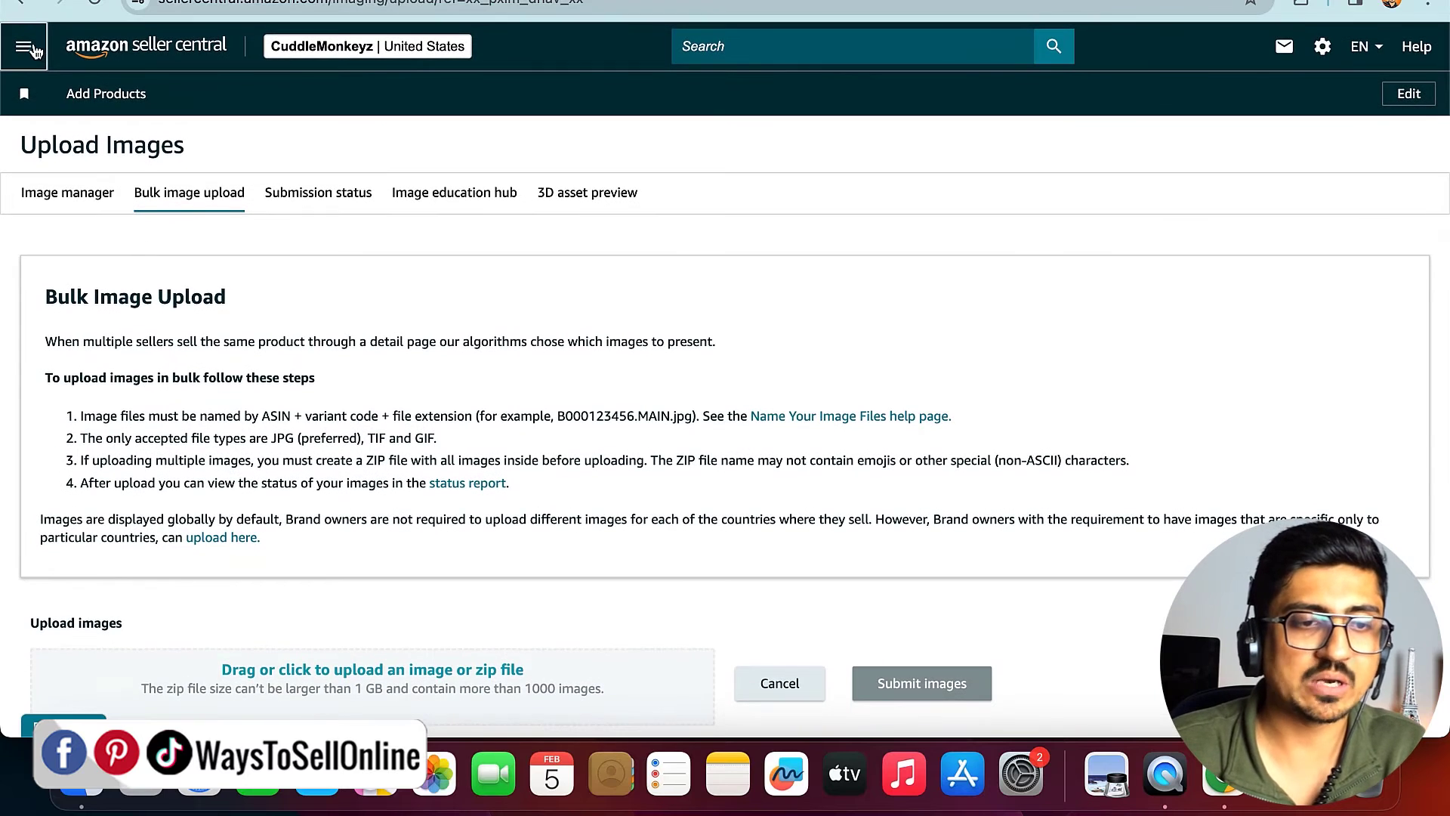
- Open Inventory > Manage All Inventory in a new tab and switch to it
click(17, 46)
mouse_move(110, 152)
right_click(276, 159)
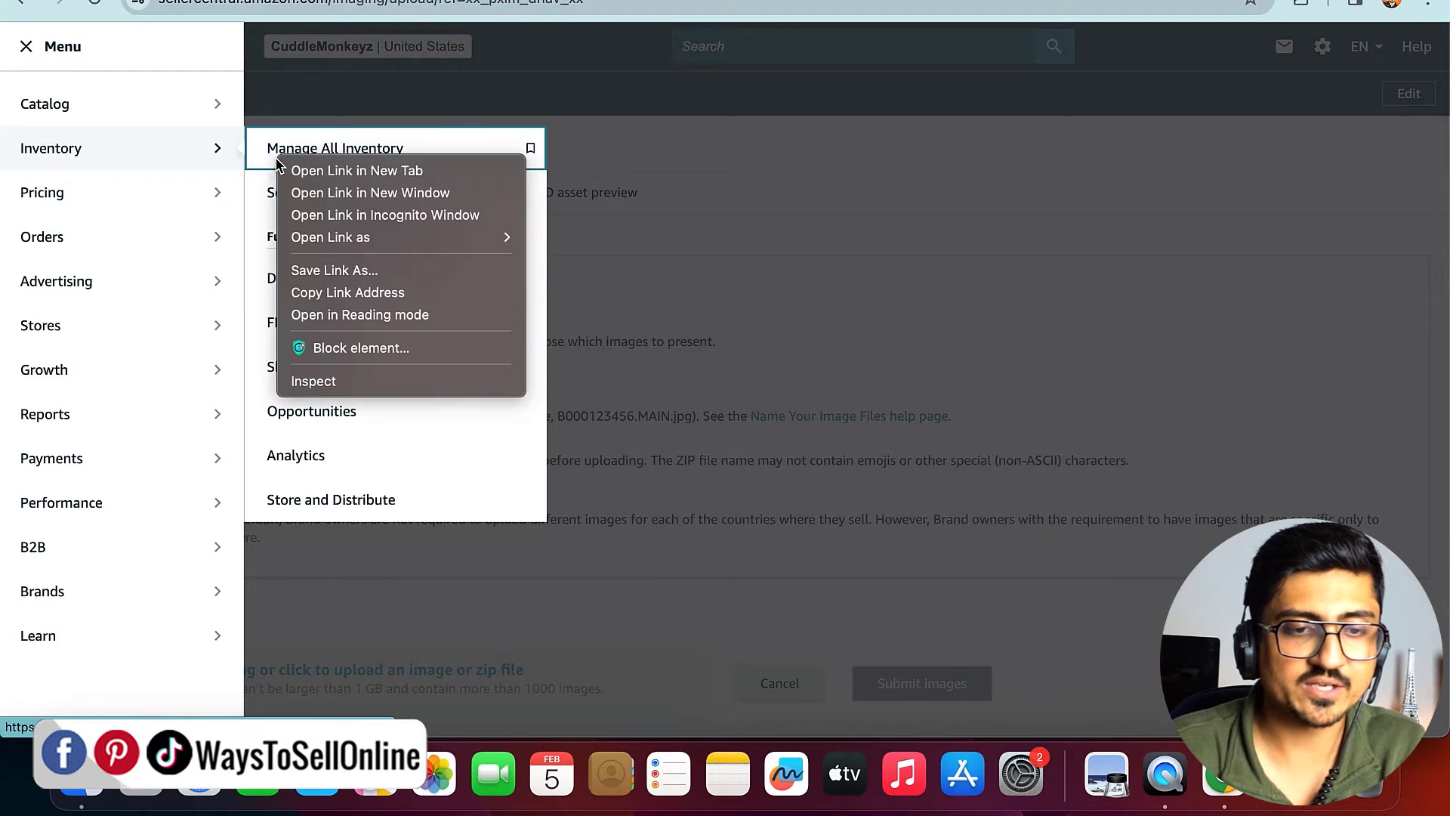
click(300, 171)
key(ctrl+Tab)
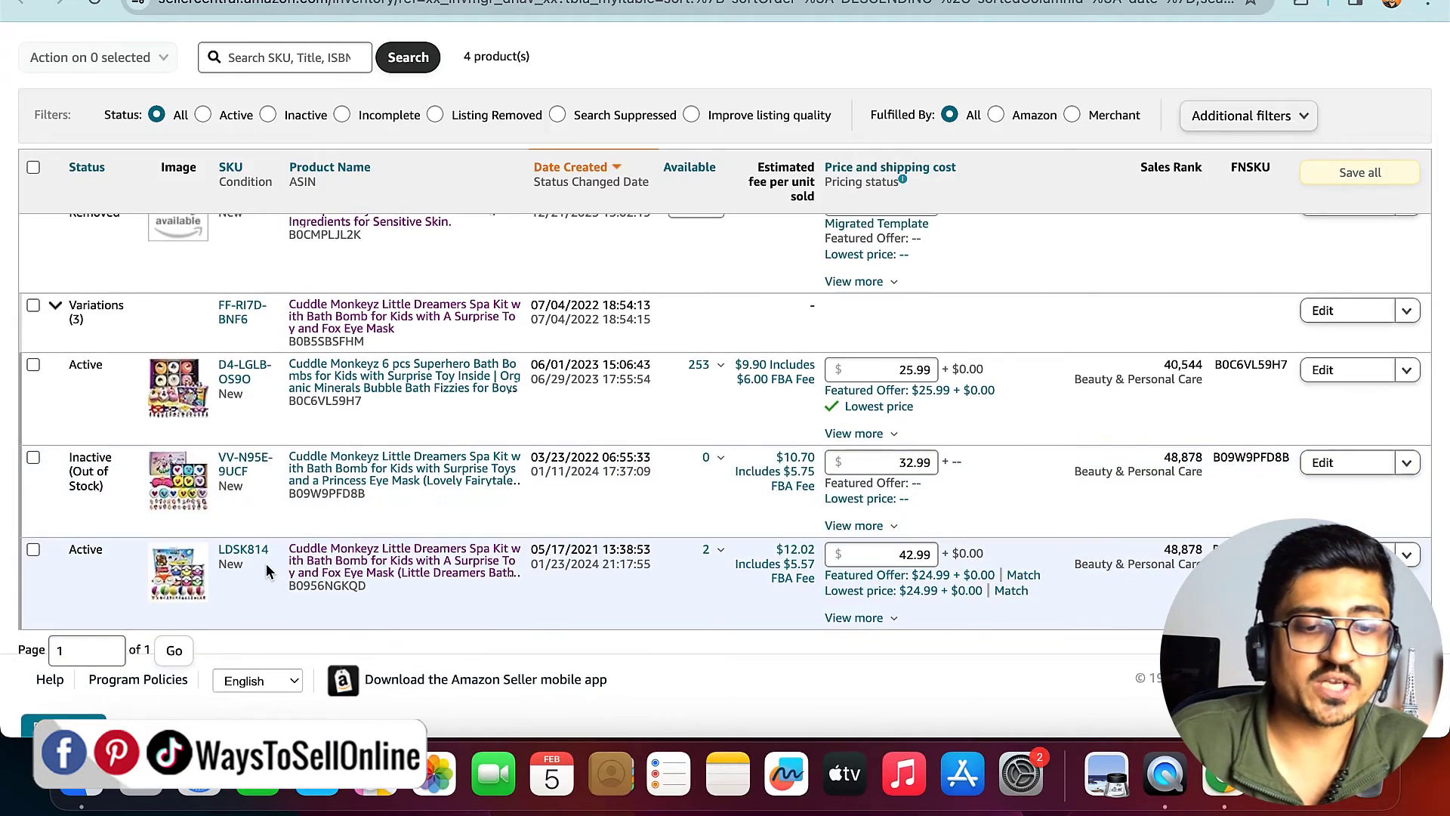
scroll(266, 572, up, 5)
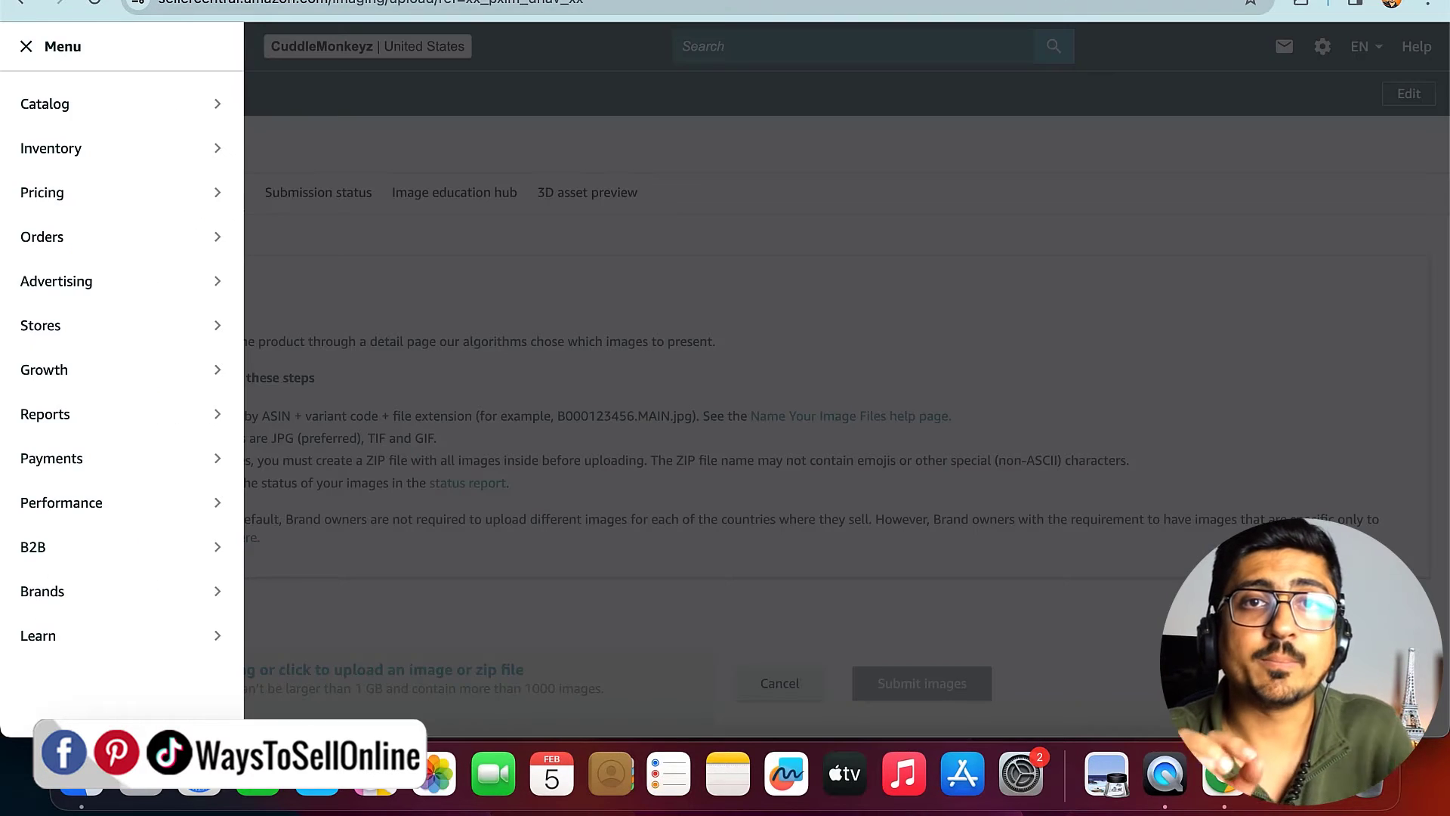
- Study the Bulk Image Upload naming rule, highlighting example ASIN B000123456 and the MAIN variant code
click(577, 208)
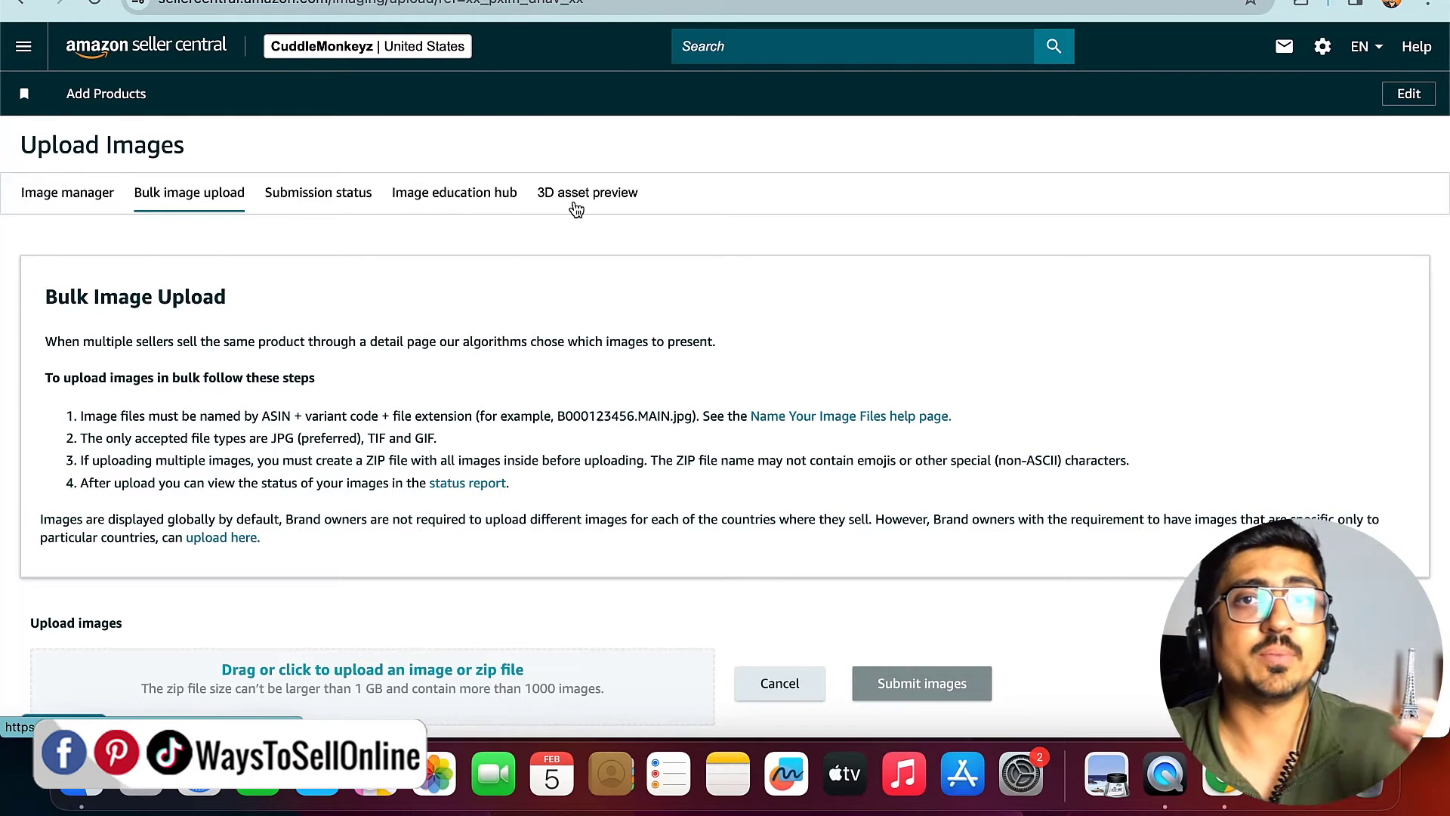
scroll(550, 586, down, 2)
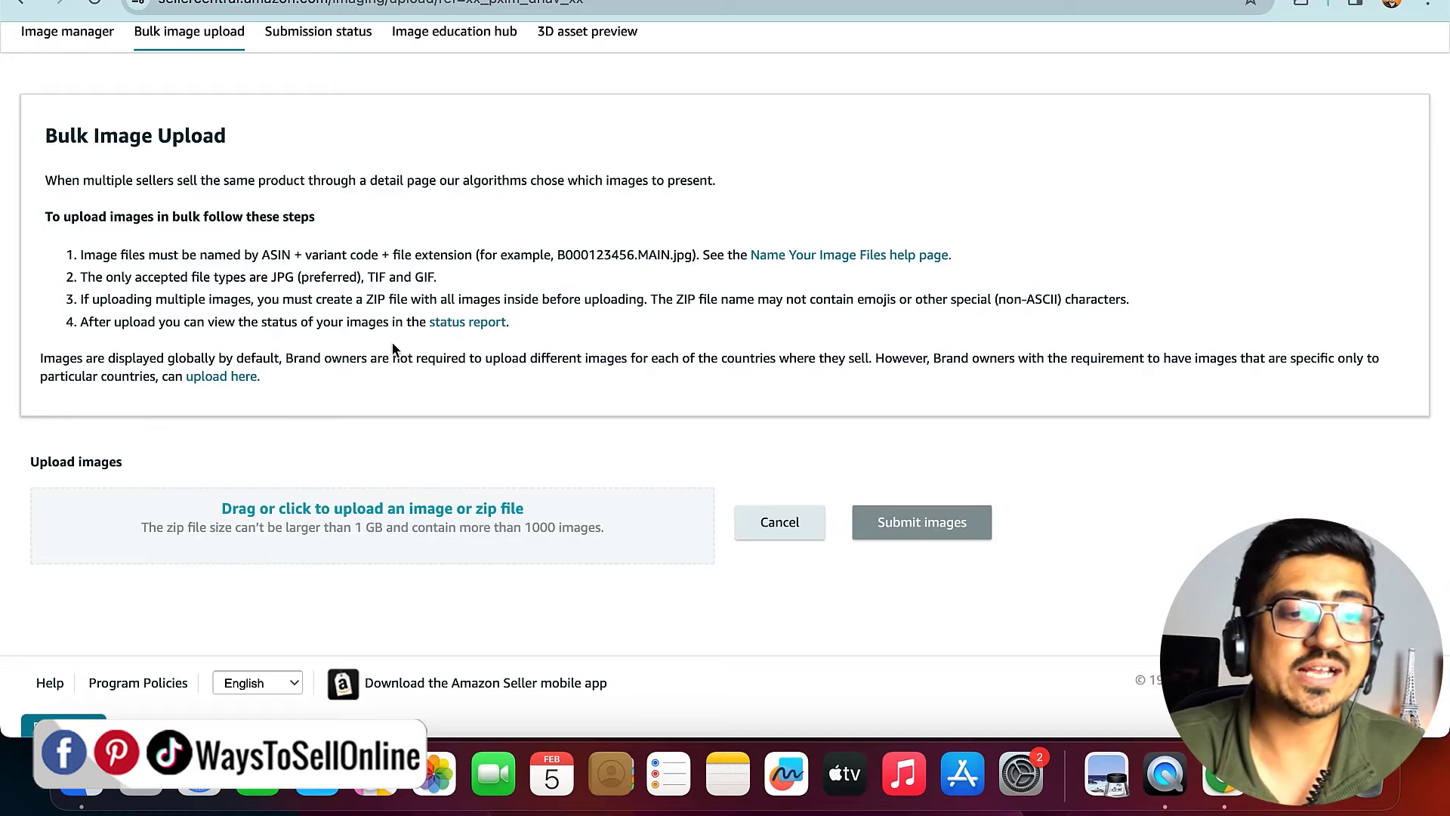
scroll(386, 341, up, 5)
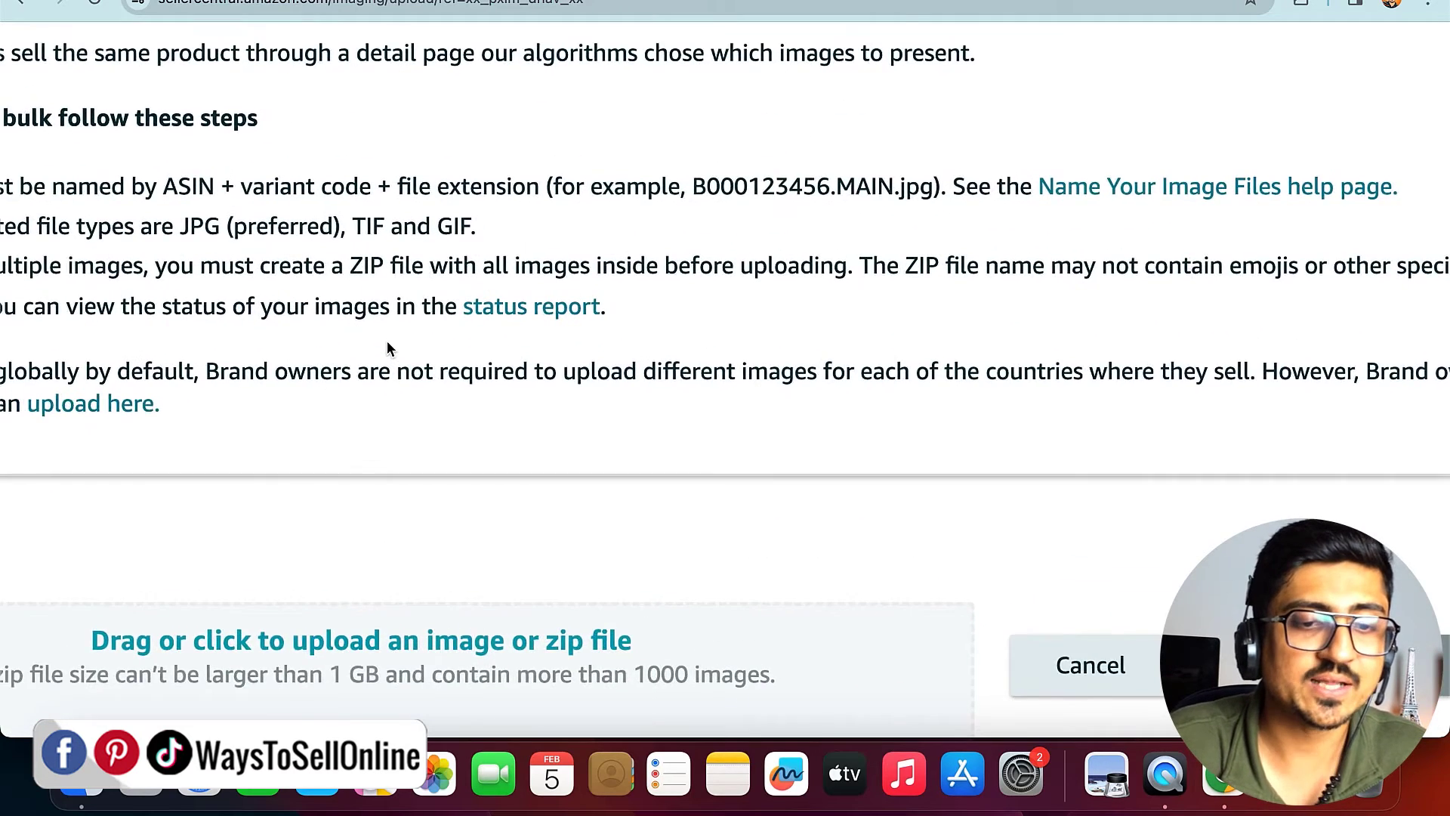
double_click(167, 190)
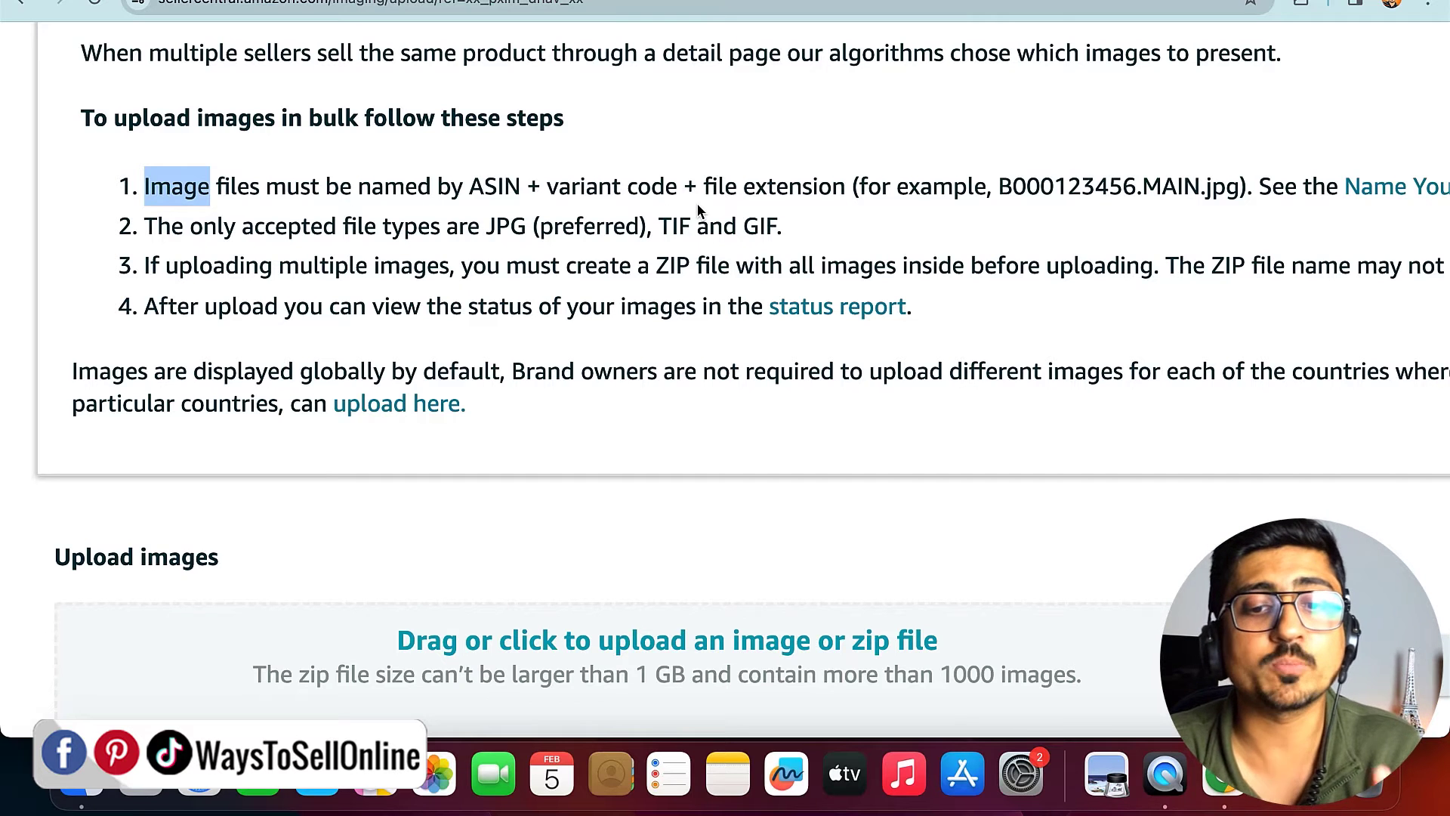
scroll(697, 203, right, 5)
double_click(874, 181)
double_click(930, 186)
drag(966, 188, 958, 191)
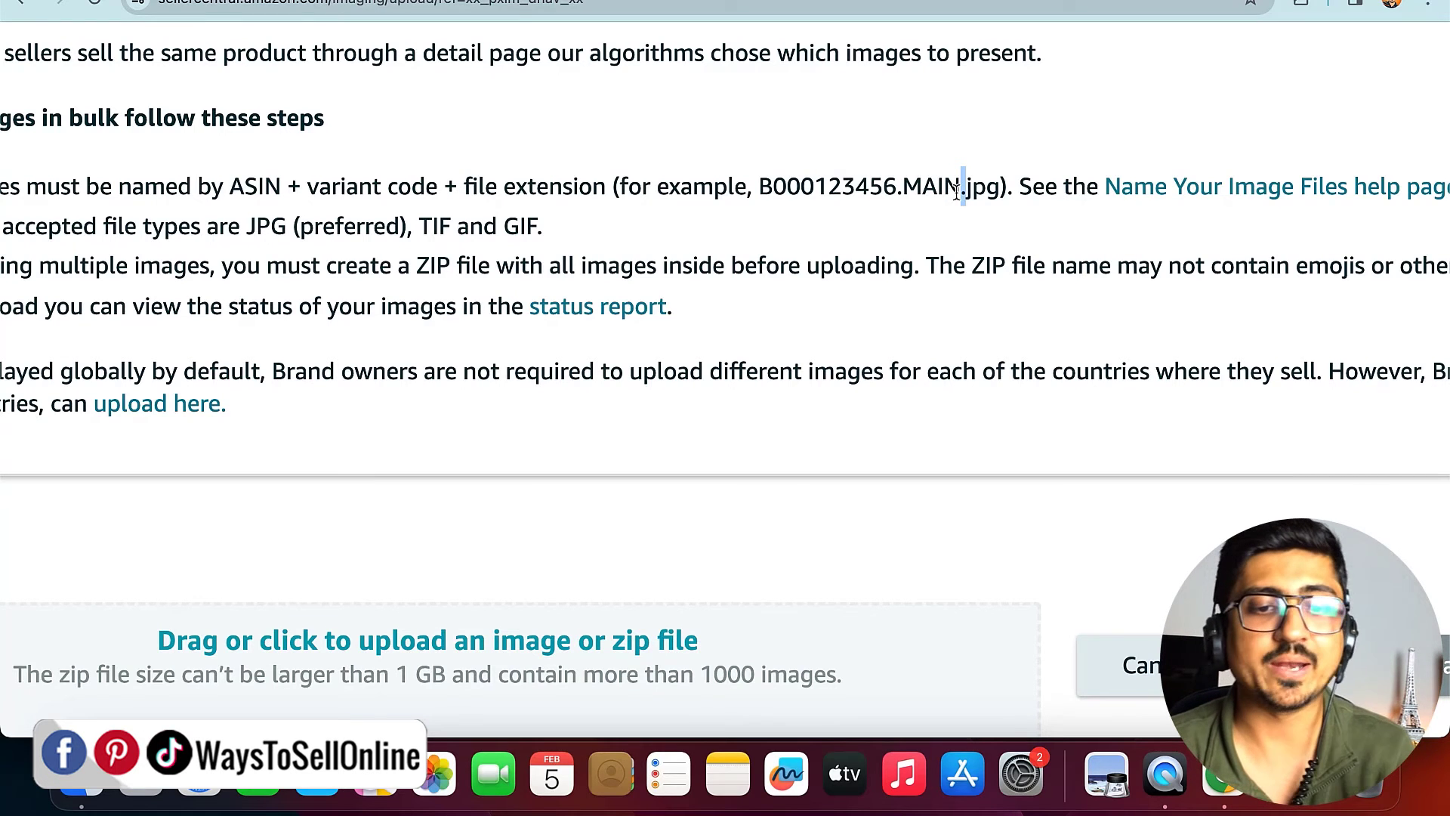
- Highlight the ZIP rule in step 3, reset zoom, then review the 'amazon listing images bulk upload' YouTube results
scroll(956, 191, left, 3)
scroll(956, 191, left, 2)
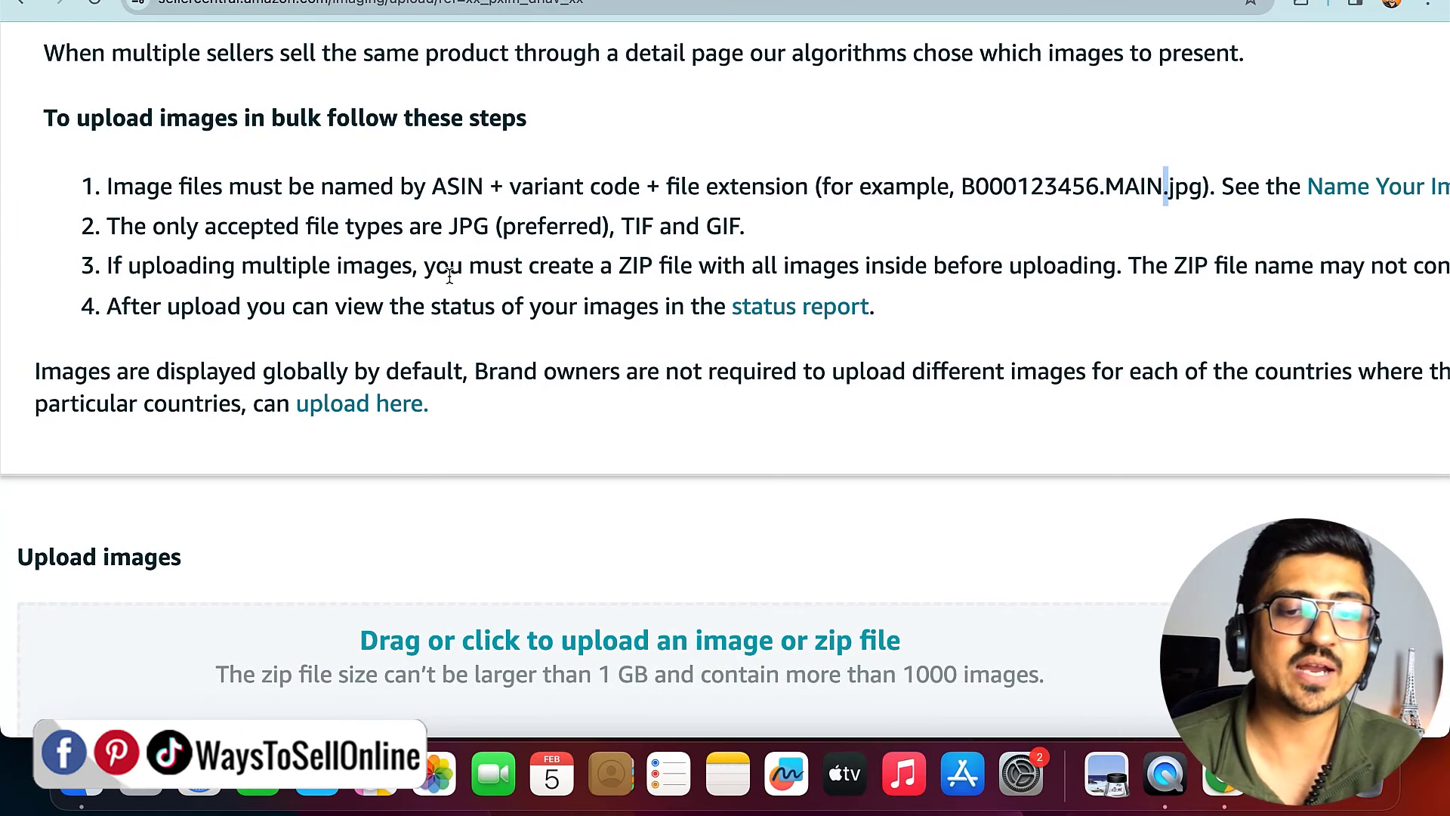
double_click(639, 266)
scroll(710, 484, down, 3)
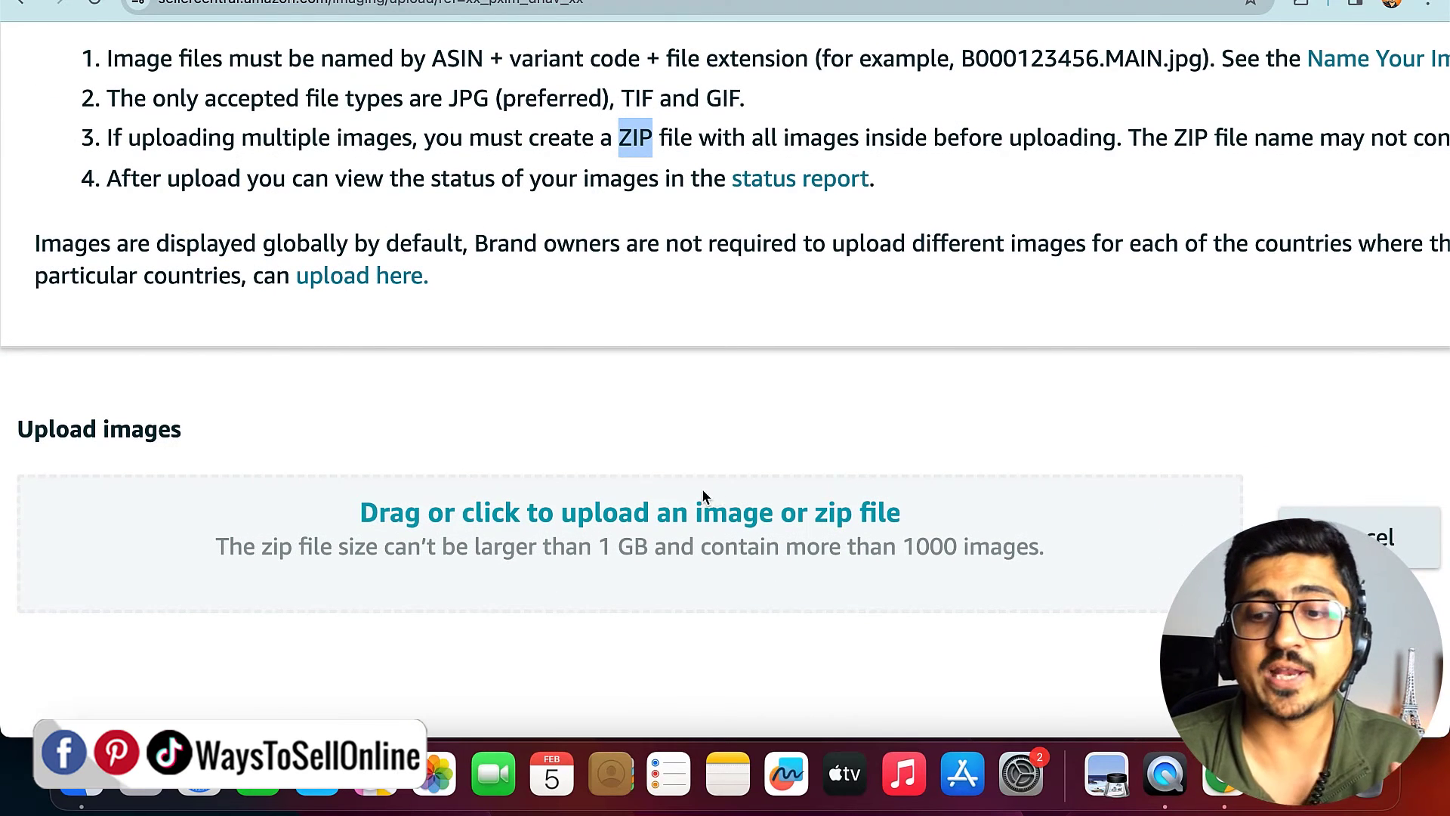
key(super+0)
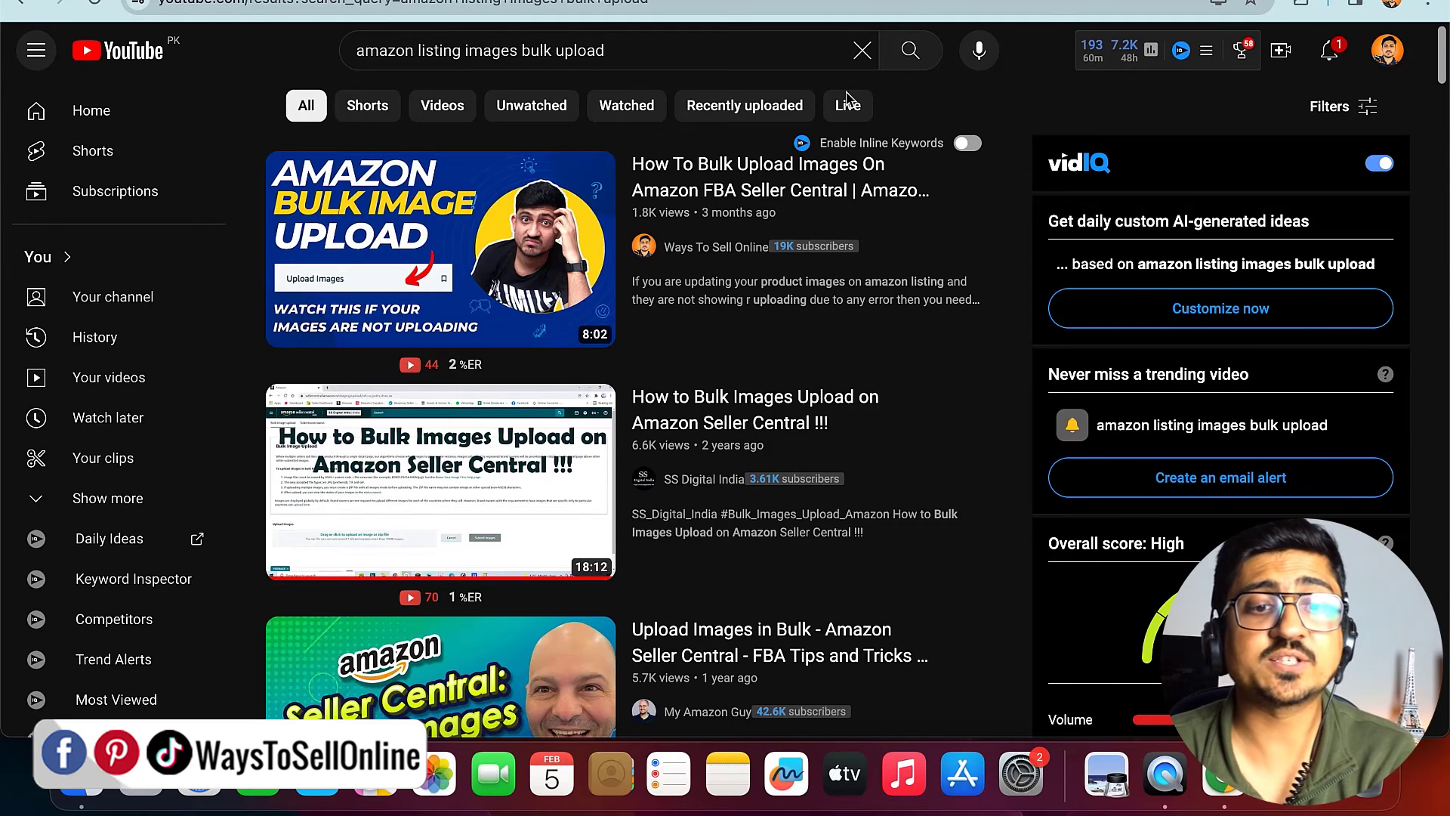
double_click(502, 46)
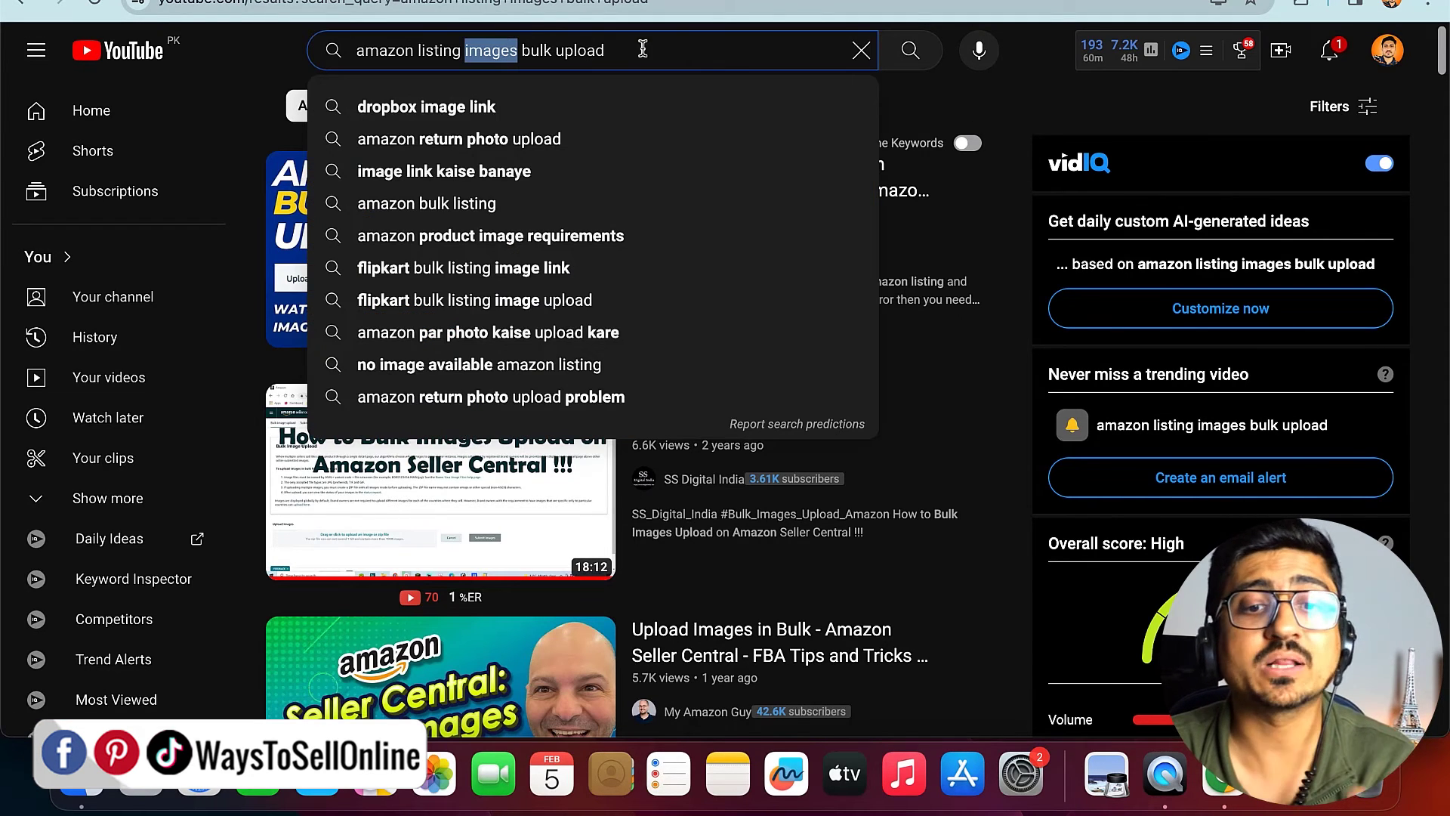
click(1053, 221)
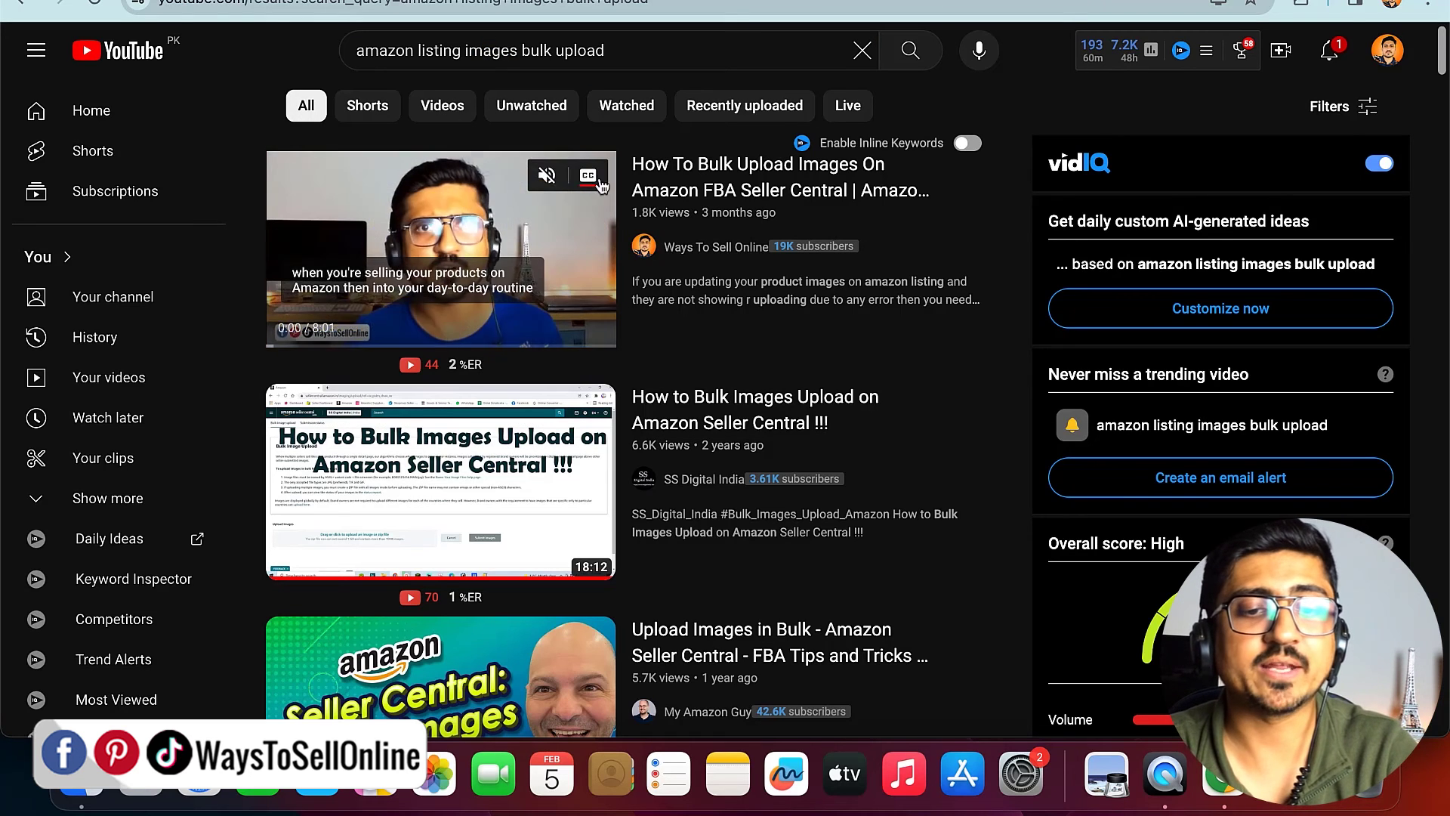